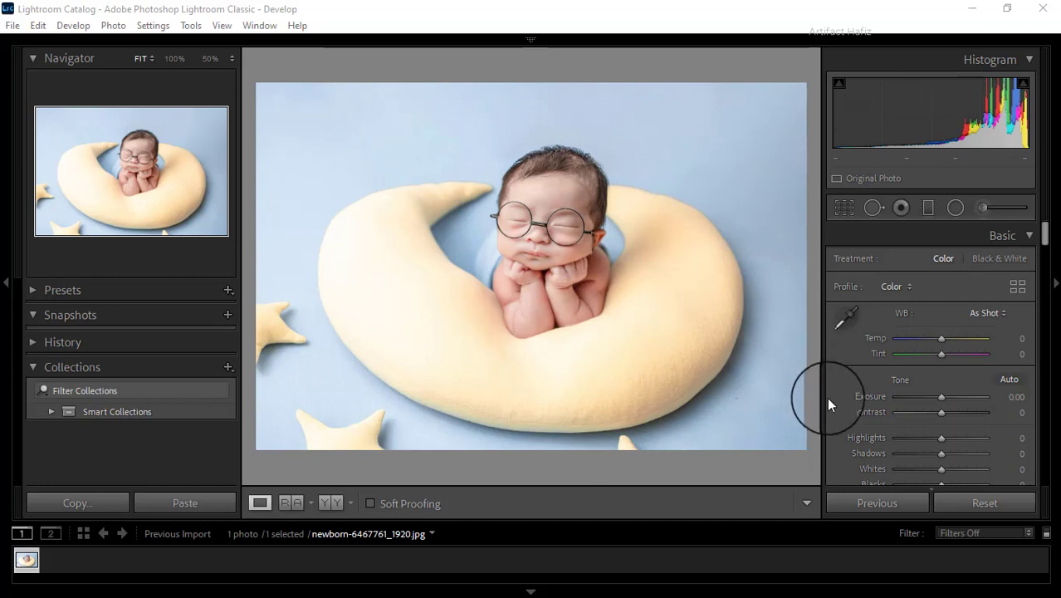
Set the Basic tones to Exposure −1.23, Contrast +2, Highlights −14, Shadows +5, Whites +37, Blacks +4
mouse_move(940, 395)
mouse_down()
mouse_move(904, 405)
mouse_move(931, 413)
mouse_up()
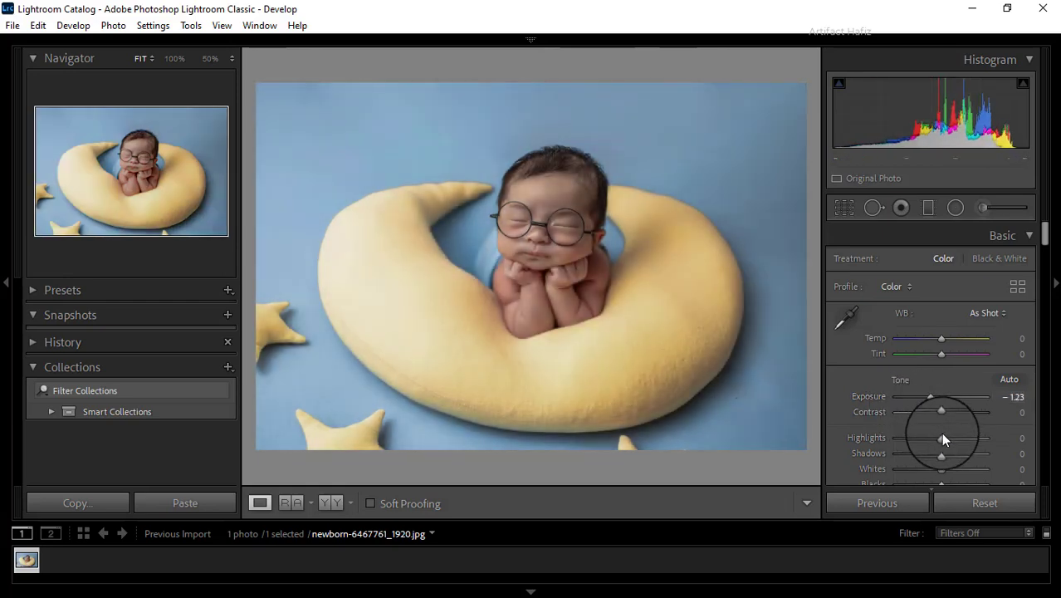
mouse_move(942, 438)
mouse_down()
mouse_move(968, 441)
mouse_move(913, 439)
mouse_move(933, 438)
mouse_move(943, 412)
mouse_up()
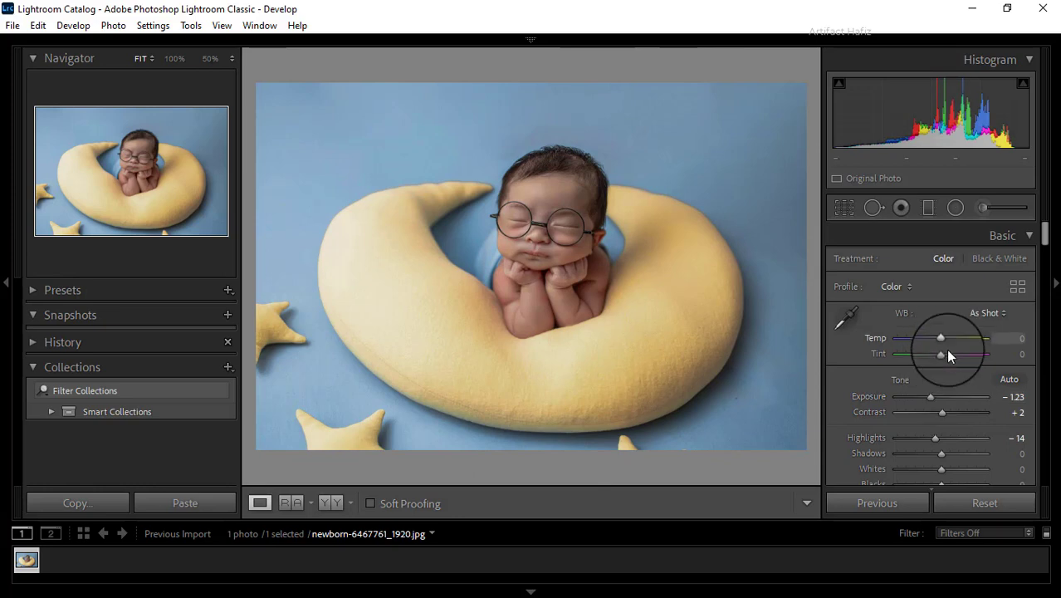
scroll(939, 381, down, 2)
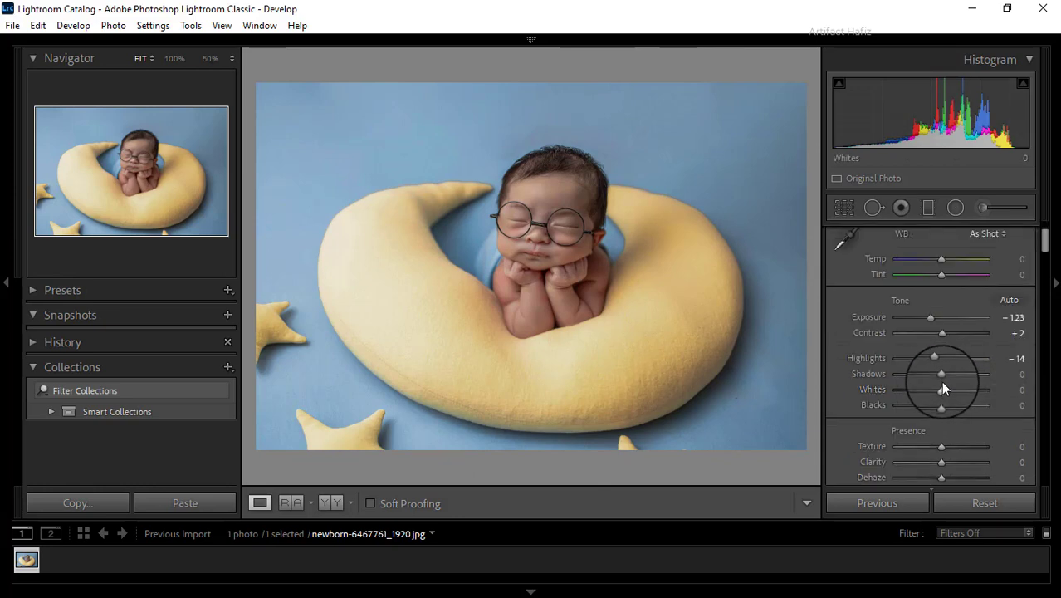
mouse_move(941, 374)
mouse_down()
mouse_move(985, 373)
mouse_move(933, 387)
mouse_move(970, 391)
mouse_move(957, 393)
mouse_up()
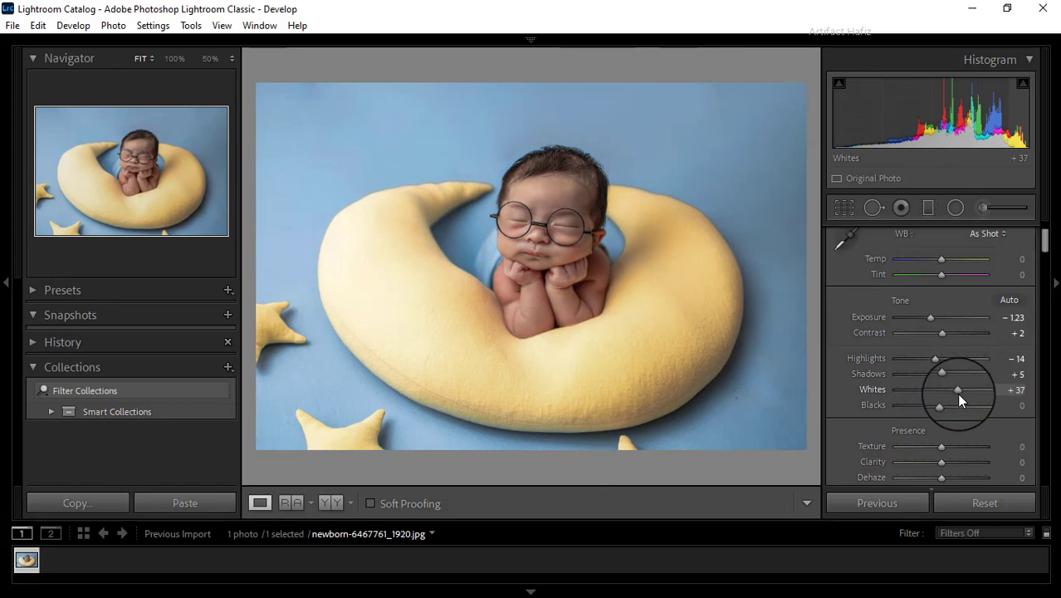
mouse_move(939, 405)
mouse_down()
mouse_move(959, 407)
mouse_move(946, 403)
mouse_up()
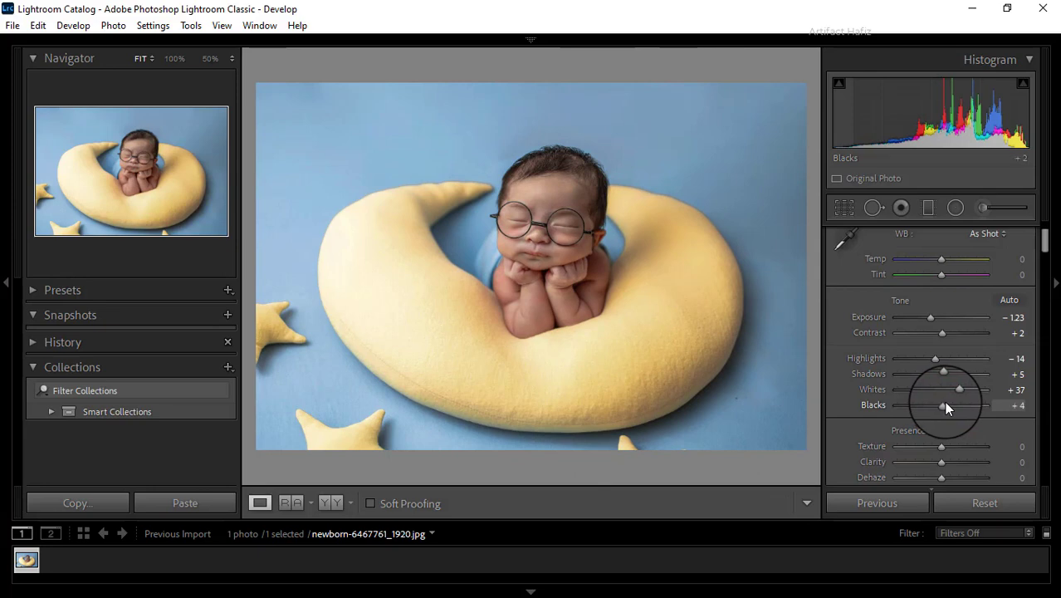
Add Texture +5 and Clarity +4 in the Presence section
scroll(955, 396, down, 3)
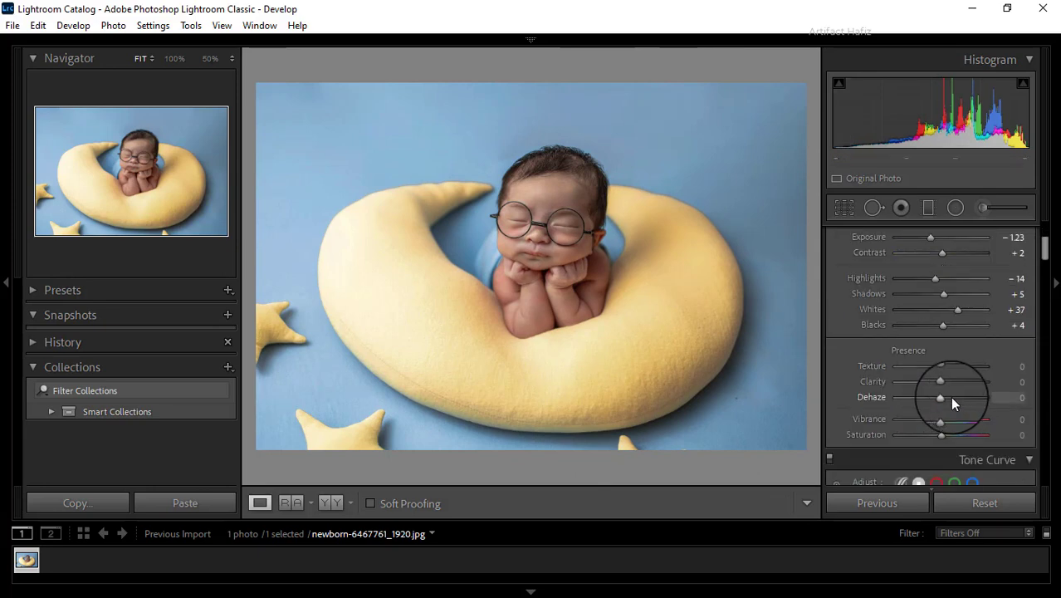
drag(941, 371, 944, 382)
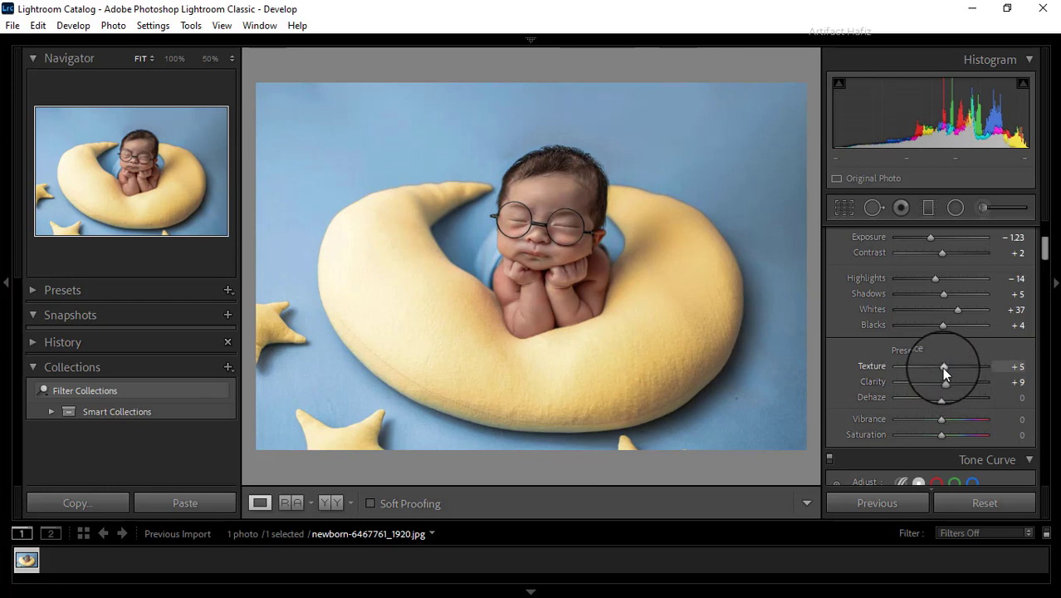
click(944, 367)
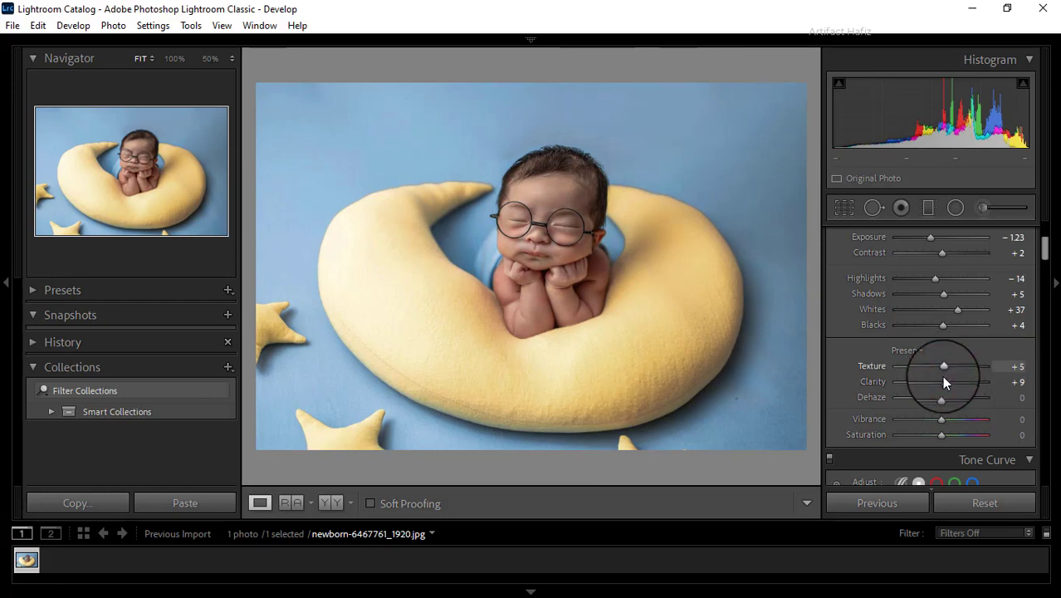
drag(943, 382, 941, 384)
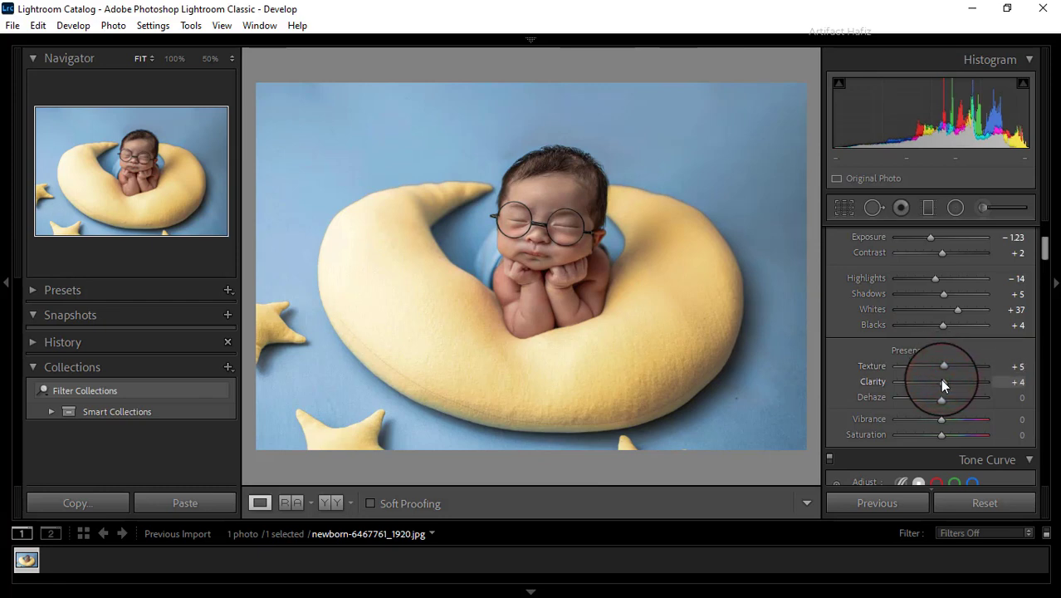
key(Down)
key(Down)
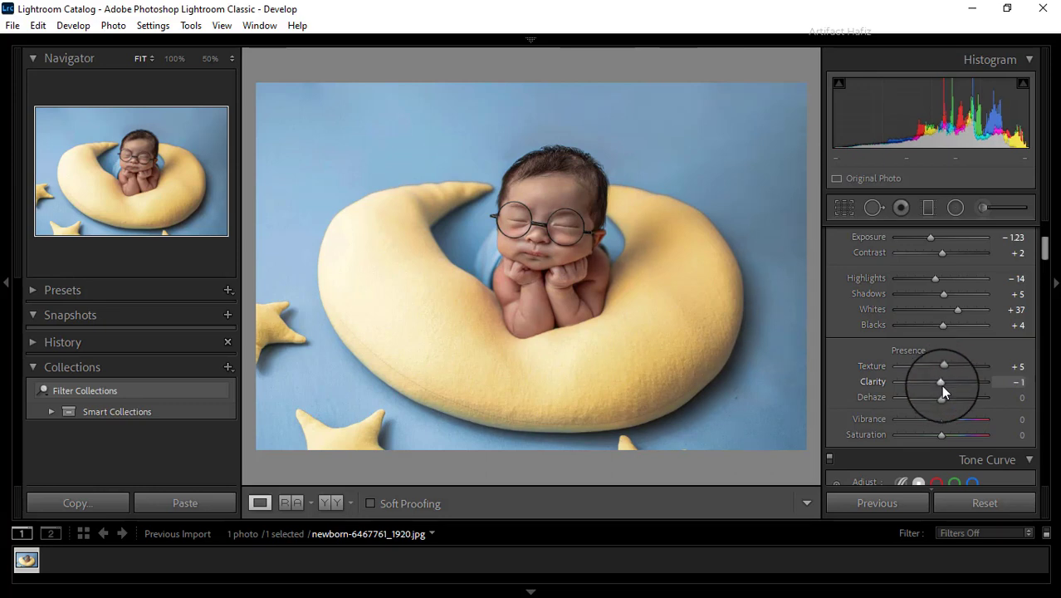
key(Up)
key(Up)
Set Dehaze to +4 and Vibrance to +4, leaving Saturation at 0
click(942, 382)
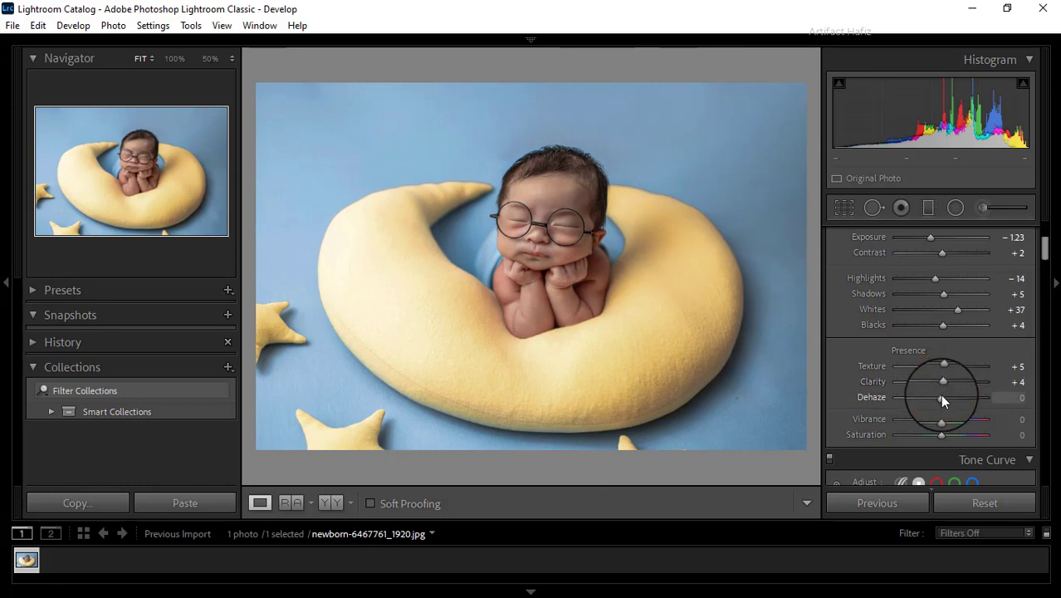
drag(941, 396, 950, 397)
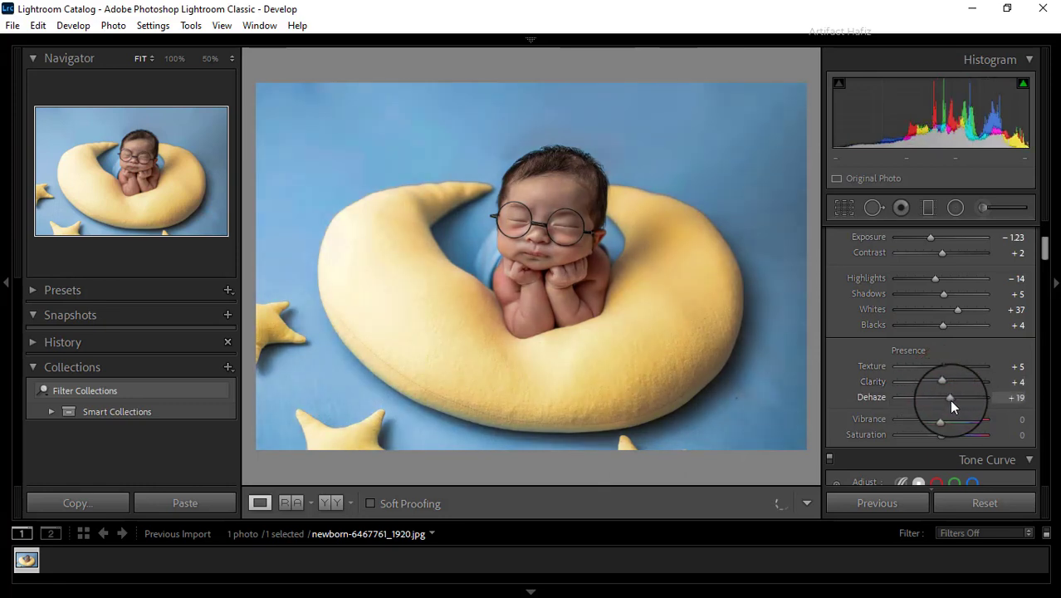
drag(951, 400, 942, 399)
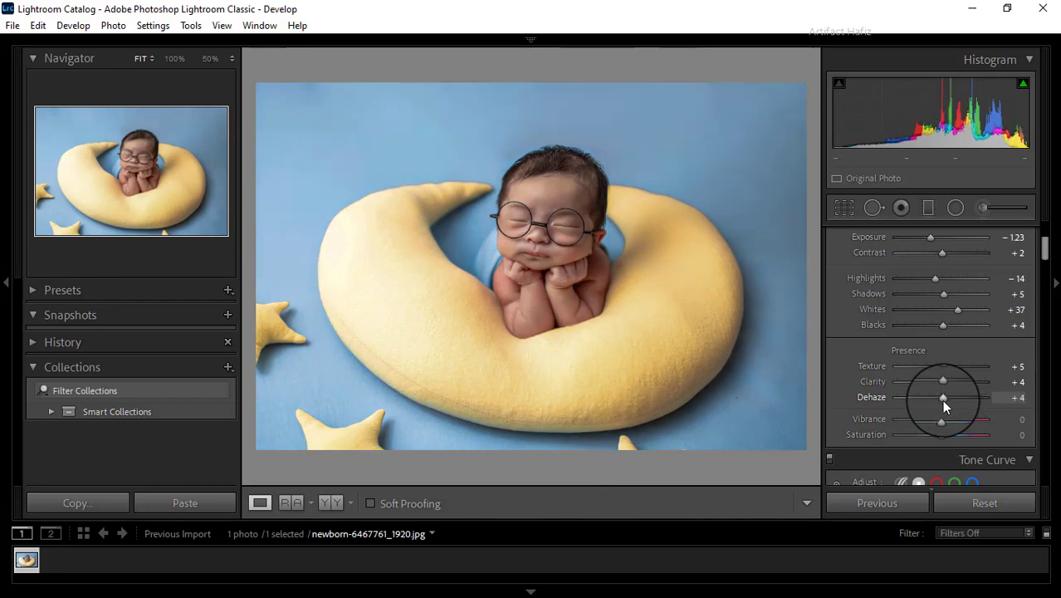
click(942, 399)
click(941, 399)
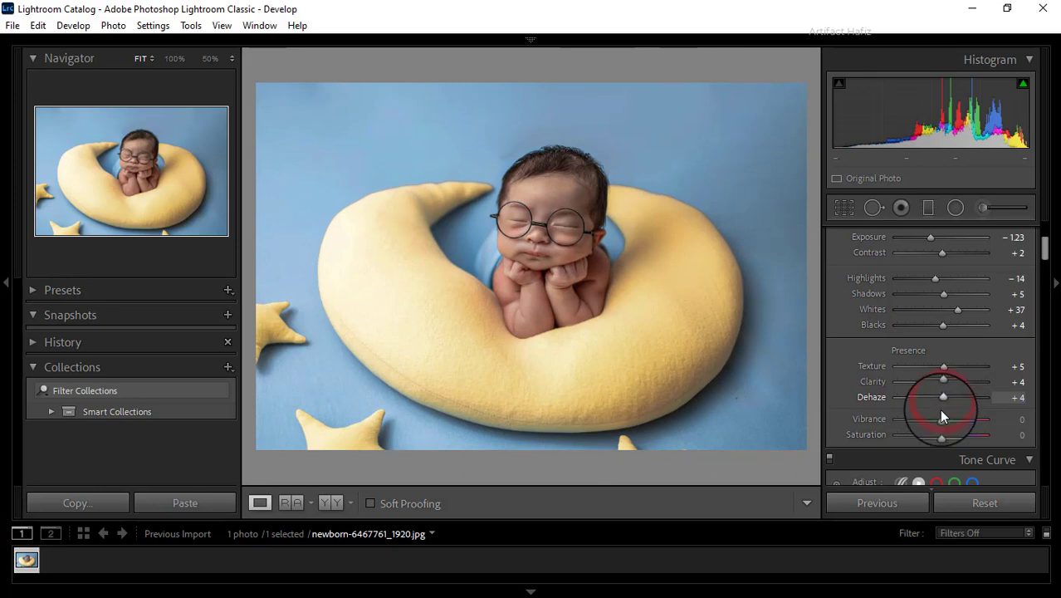
scroll(939, 409, down, 3)
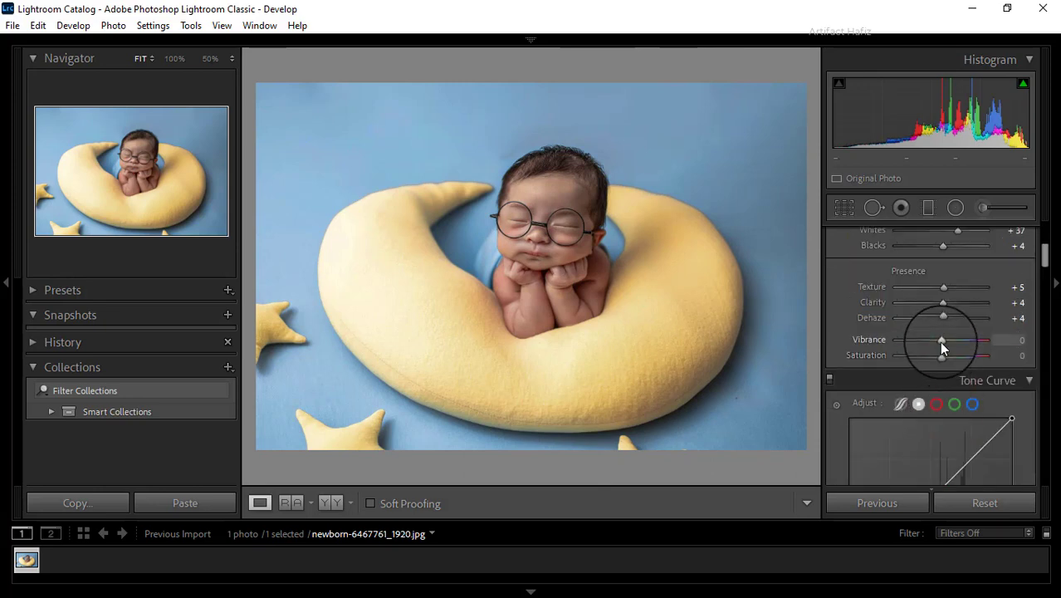
mouse_move(940, 342)
mouse_down()
mouse_move(924, 348)
mouse_move(943, 355)
mouse_up()
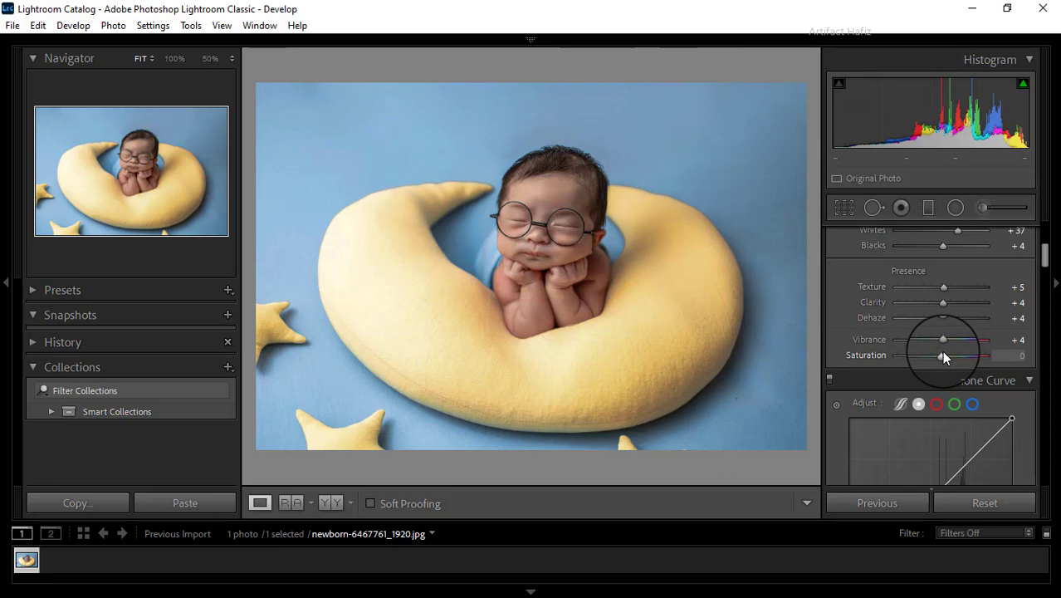
scroll(943, 357, down, 2)
Add a shadow point and a highlight point to the overall point curve
scroll(943, 357, down, 2)
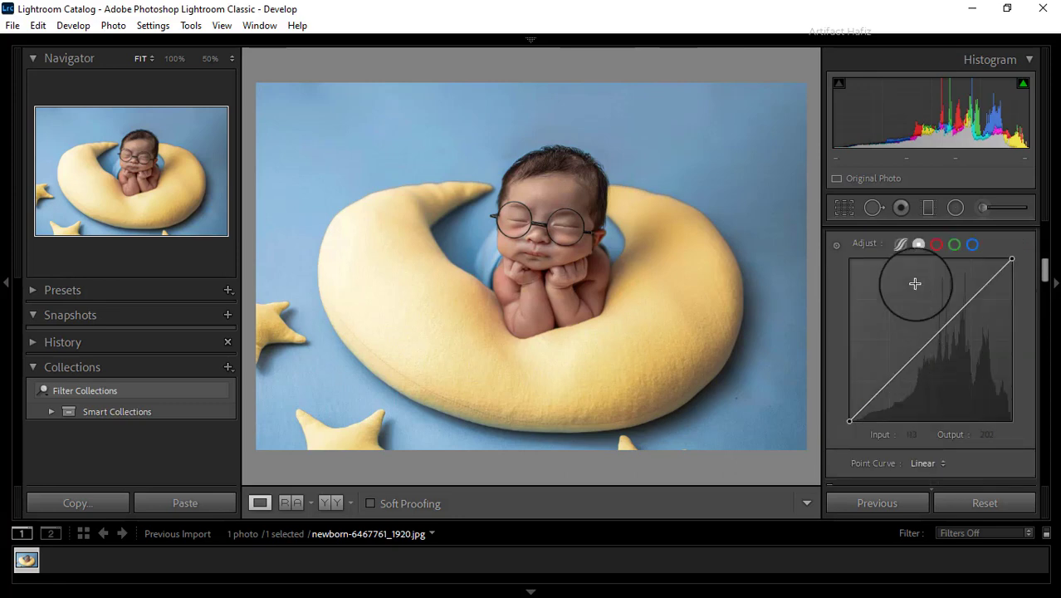
click(919, 245)
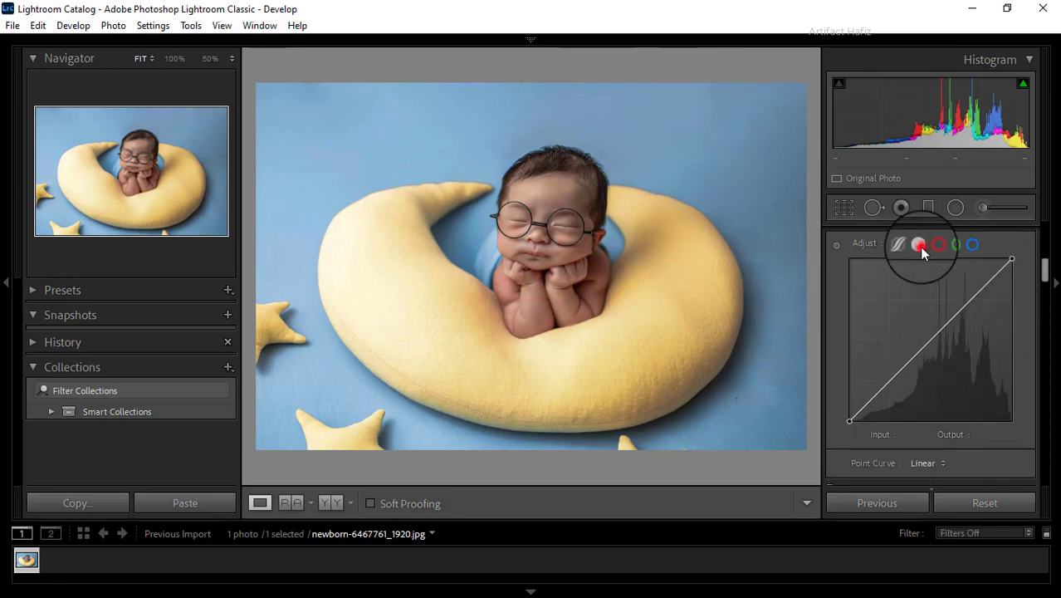
click(888, 381)
click(969, 299)
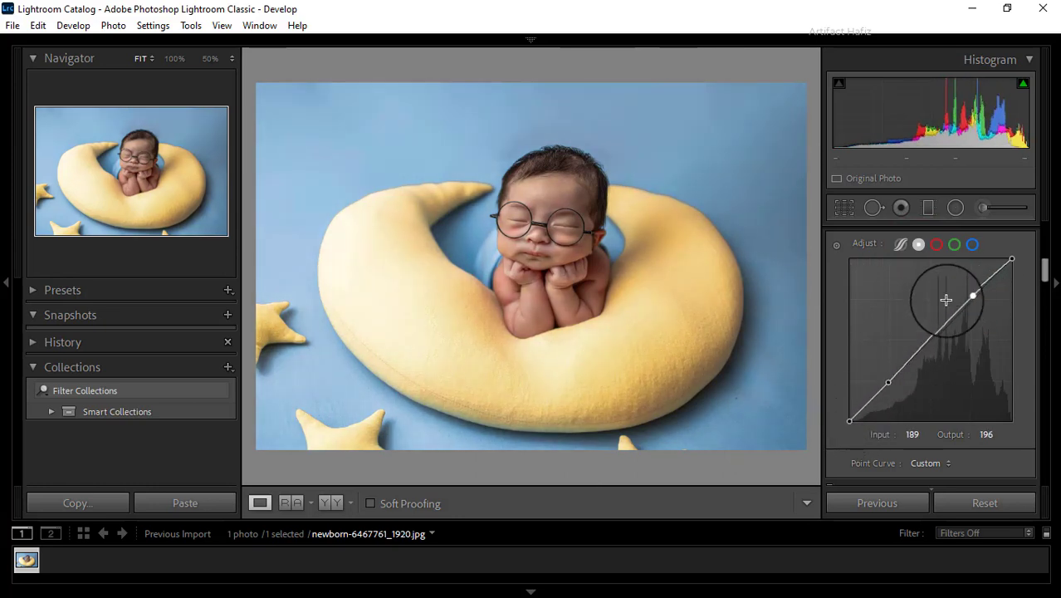
click(975, 250)
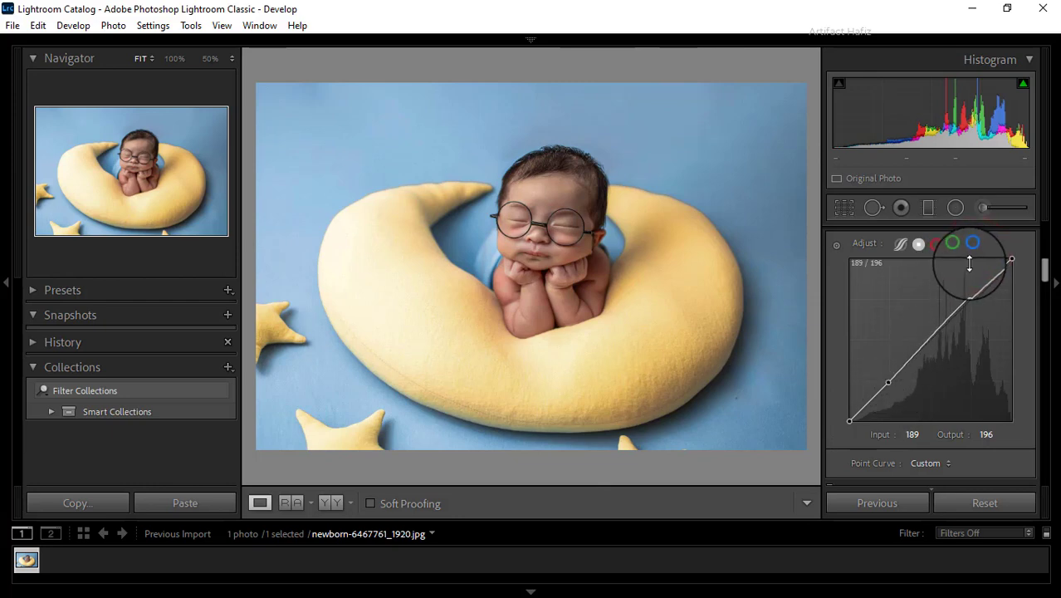
Move the Blue channel curve's black point to Input 3, Output 0
click(971, 246)
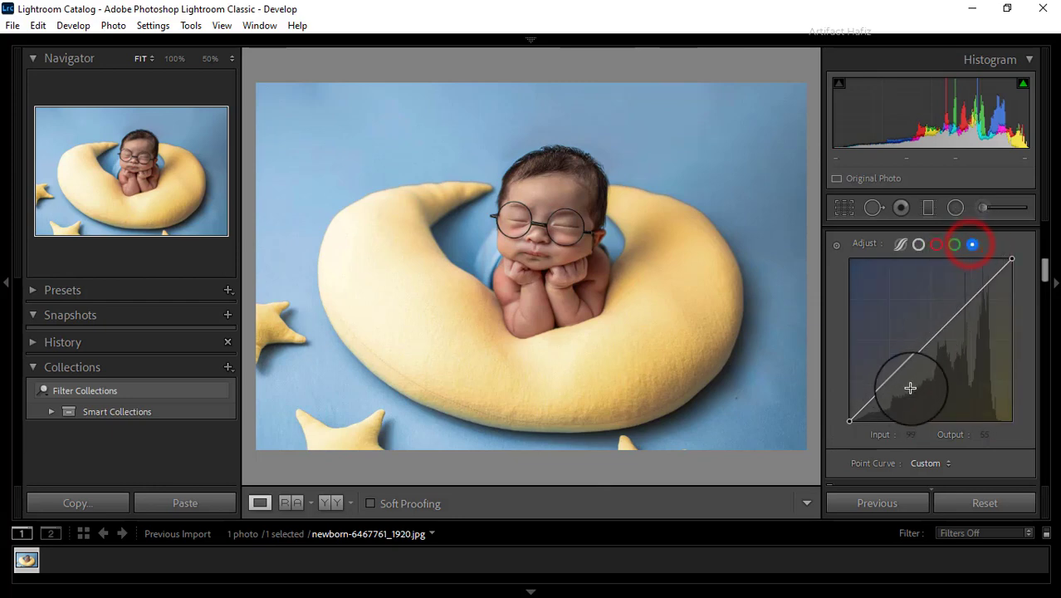
click(849, 421)
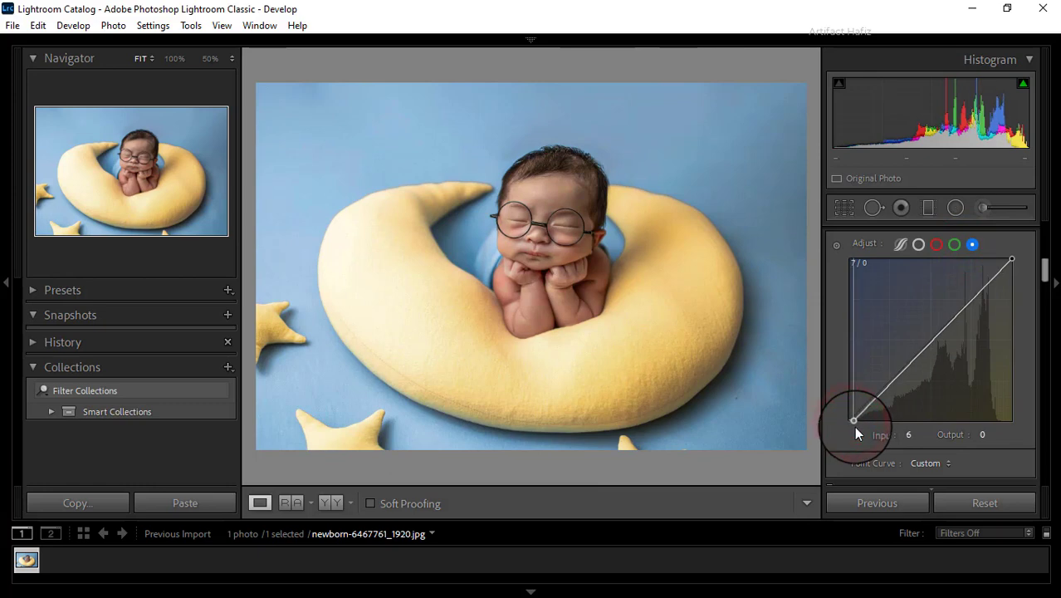
mouse_move(852, 426)
mouse_down()
mouse_move(817, 406)
mouse_move(860, 437)
mouse_move(852, 430)
mouse_up()
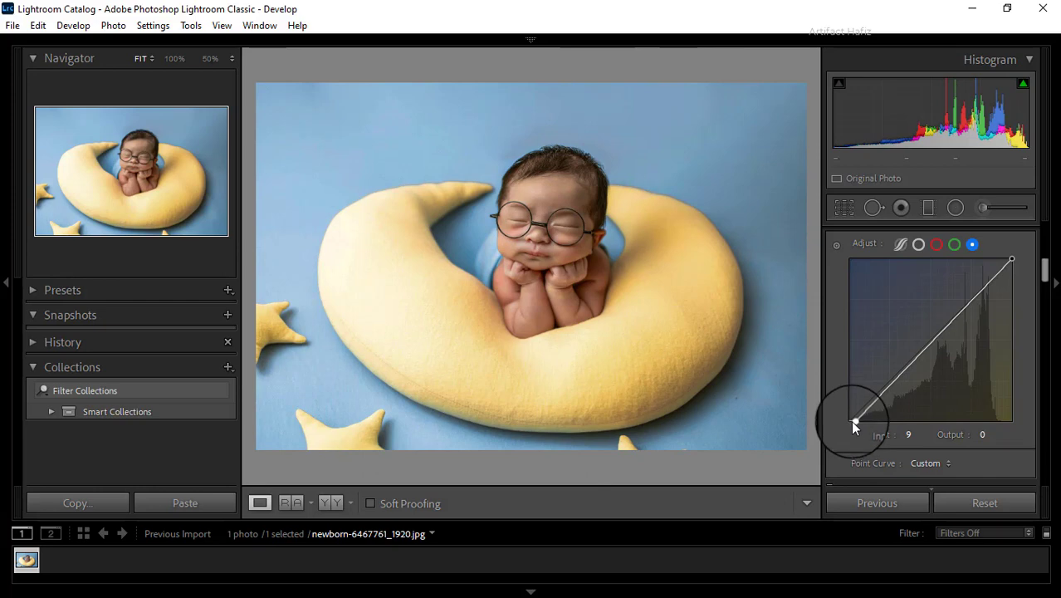
click(911, 434)
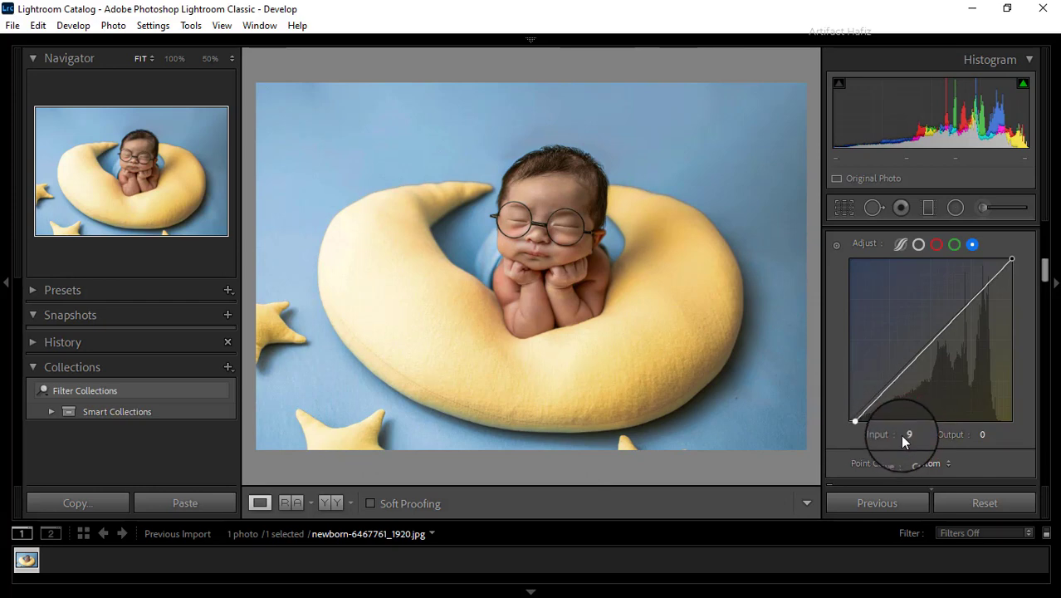
drag(924, 440, 908, 435)
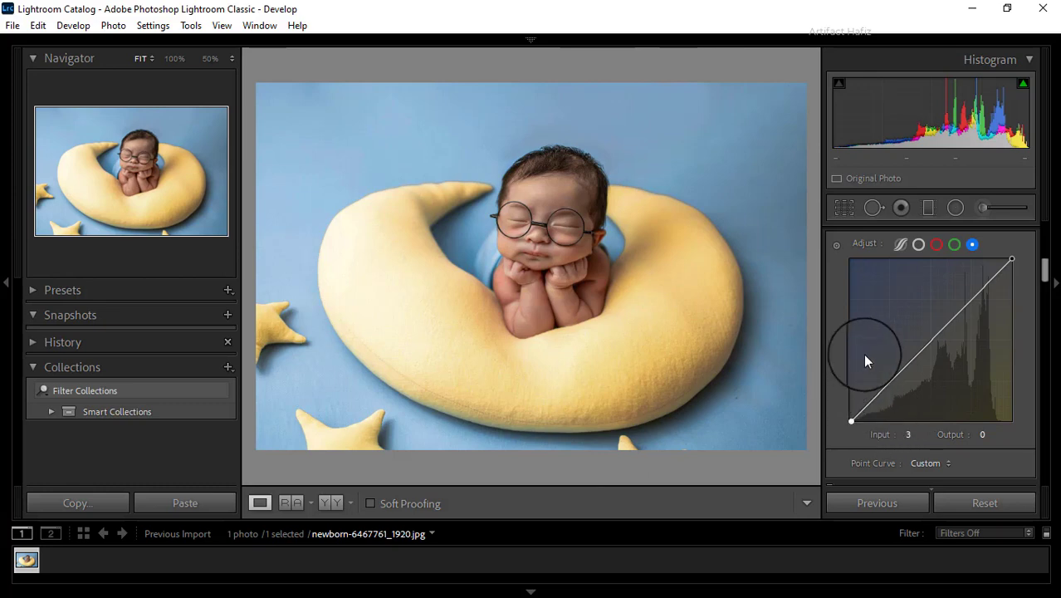
Set HSL saturation to Red +5, Orange +3, Yellow +10, Green −10, Aqua +100, Blue −13
scroll(880, 350, down, 3)
scroll(887, 349, down, 2)
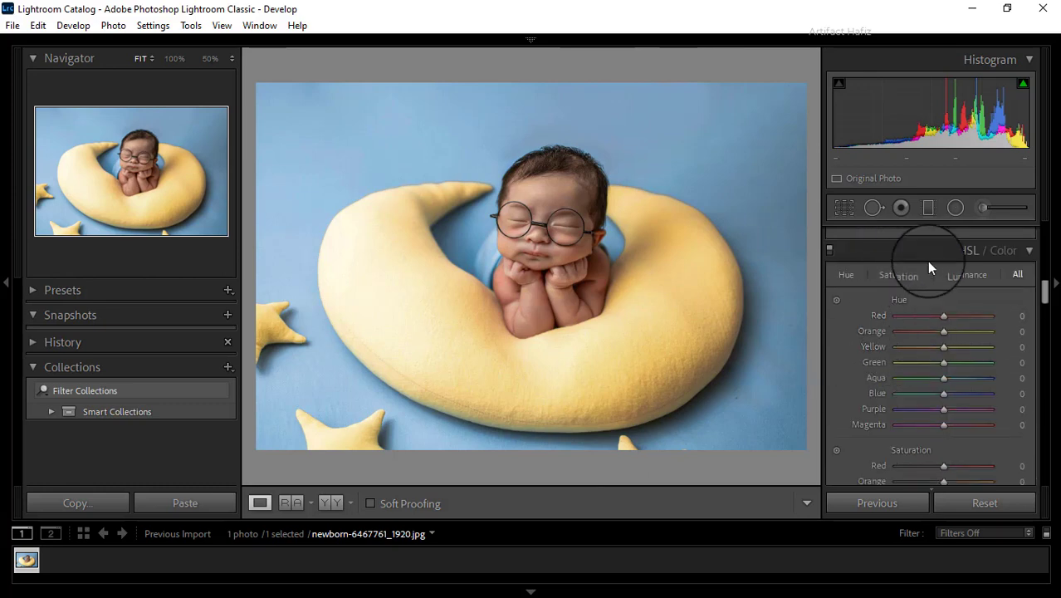
click(963, 249)
click(963, 253)
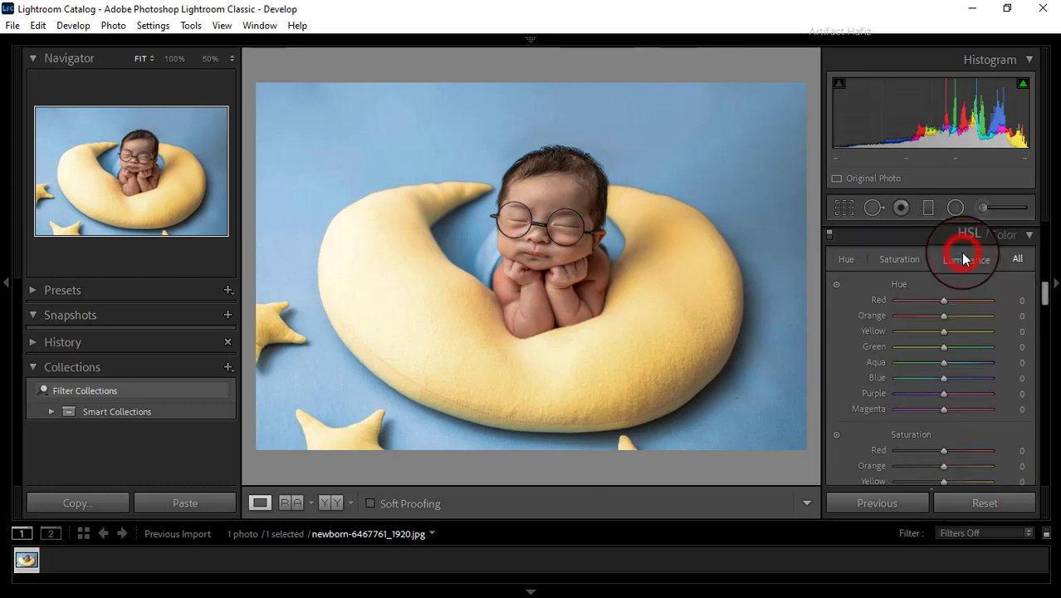
click(896, 262)
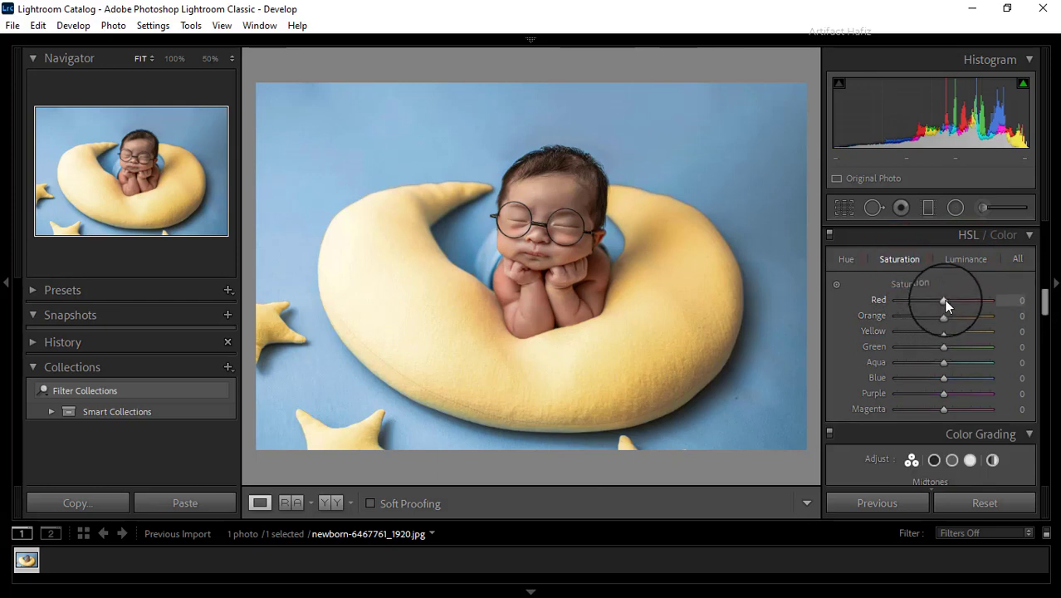
click(947, 300)
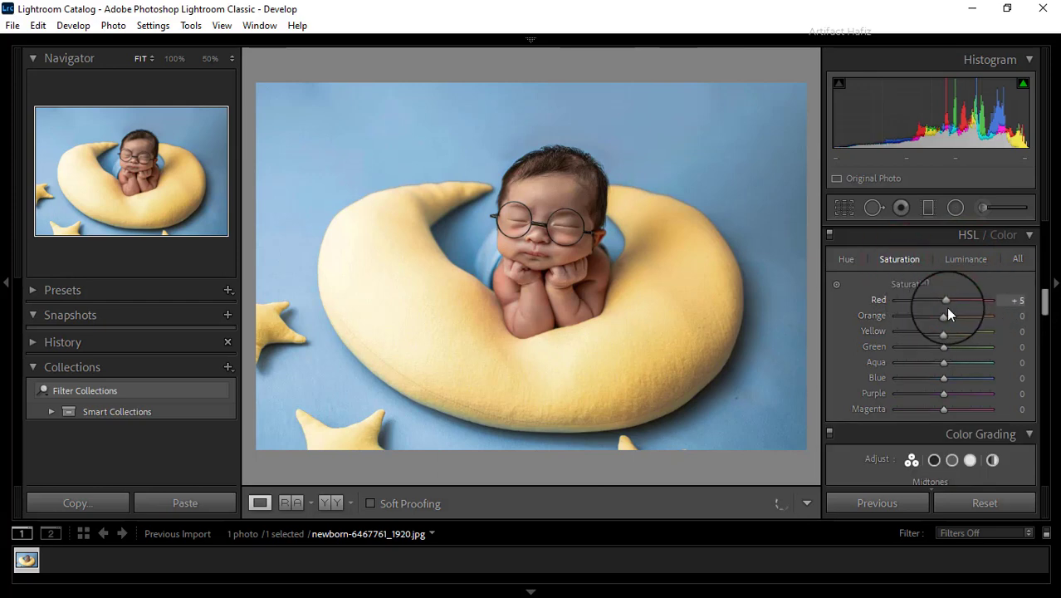
drag(944, 316, 945, 317)
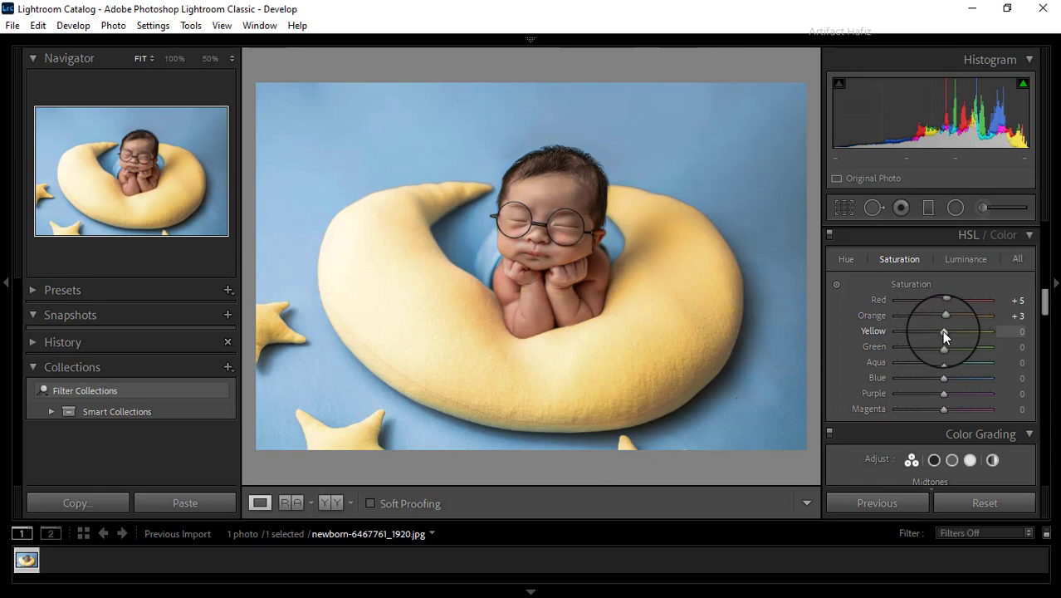
mouse_move(943, 330)
mouse_down()
mouse_move(883, 327)
mouse_move(982, 335)
mouse_move(948, 334)
mouse_move(939, 347)
mouse_move(978, 366)
mouse_move(1019, 363)
mouse_up()
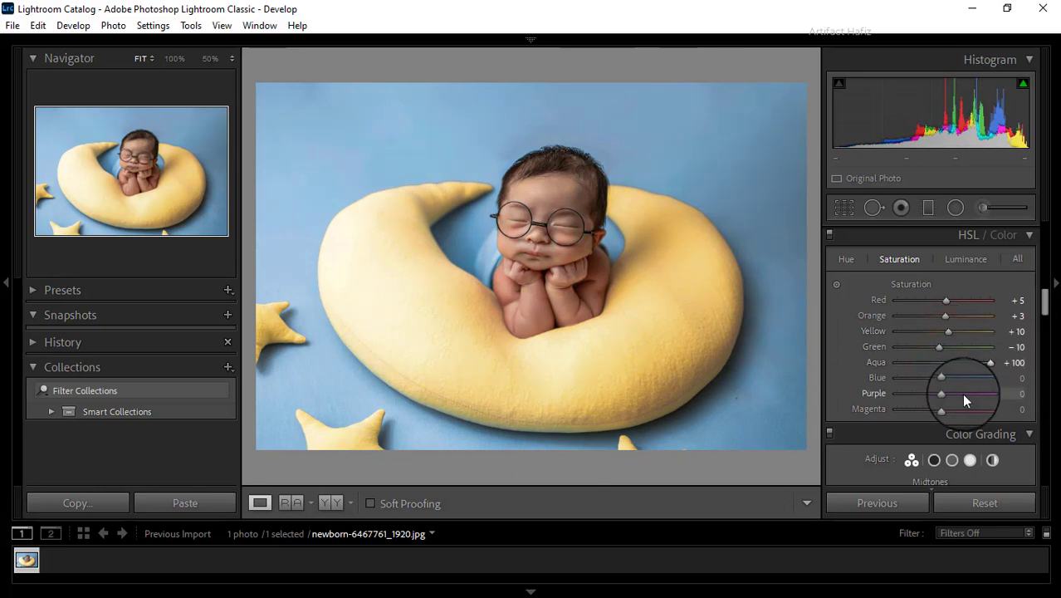
mouse_move(945, 378)
mouse_down()
mouse_move(976, 380)
mouse_move(904, 387)
mouse_move(939, 383)
mouse_up()
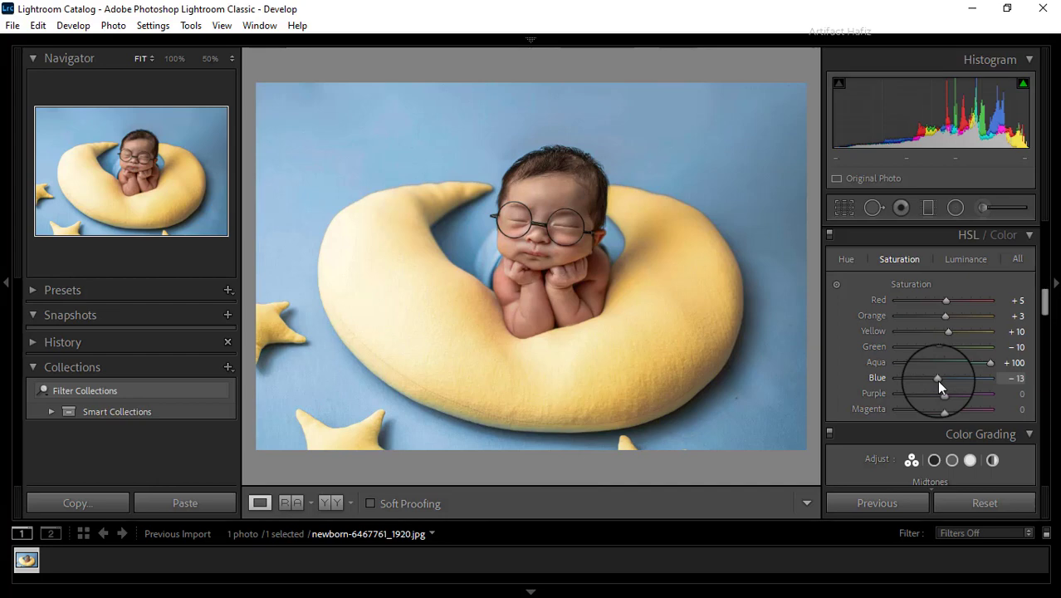
Lower the Yellow luminance to −3, keeping Red luminance at 0
click(961, 254)
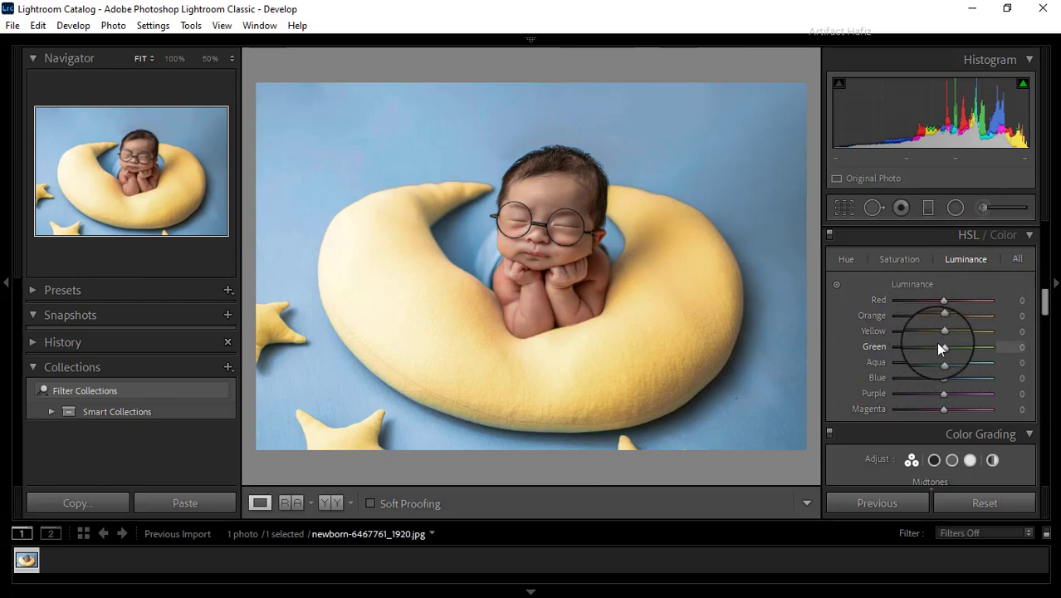
mouse_move(940, 331)
mouse_down()
mouse_move(972, 327)
mouse_move(930, 327)
mouse_move(941, 332)
mouse_up()
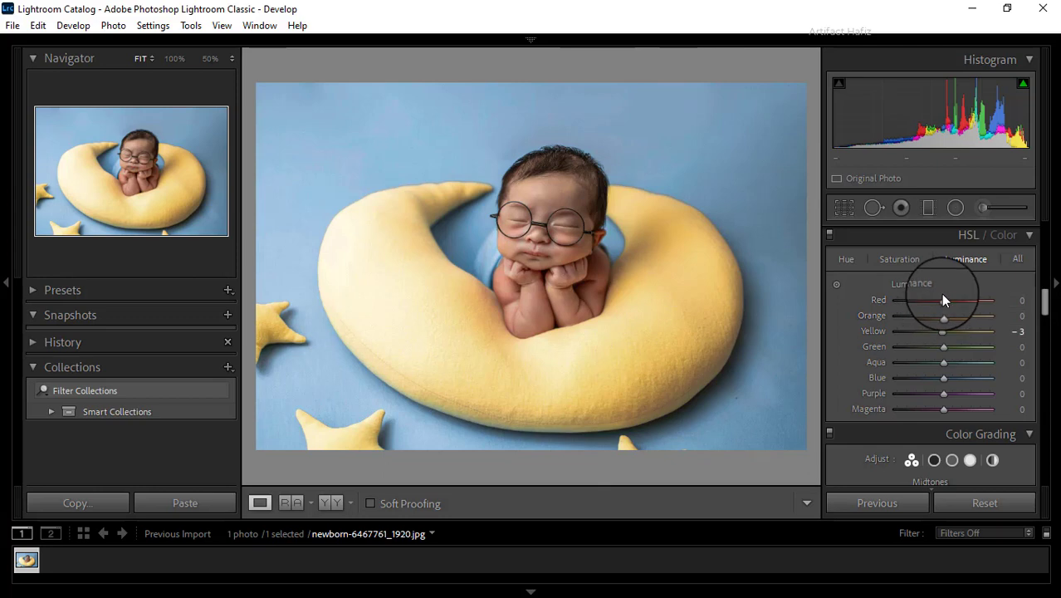
drag(943, 299, 941, 306)
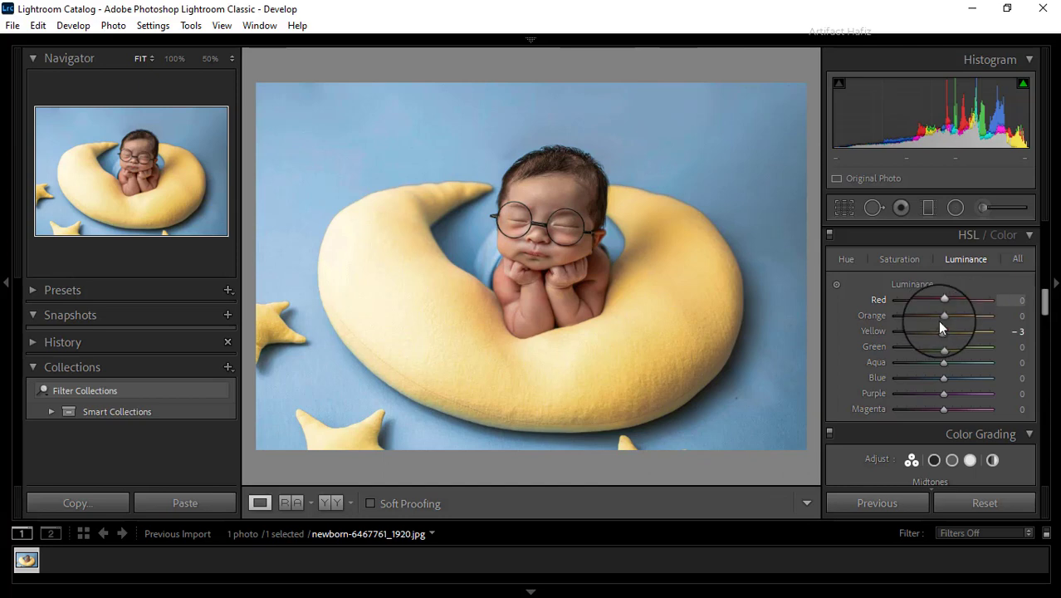
Shift the HSL hue to Aqua −68 and Blue −5
click(846, 259)
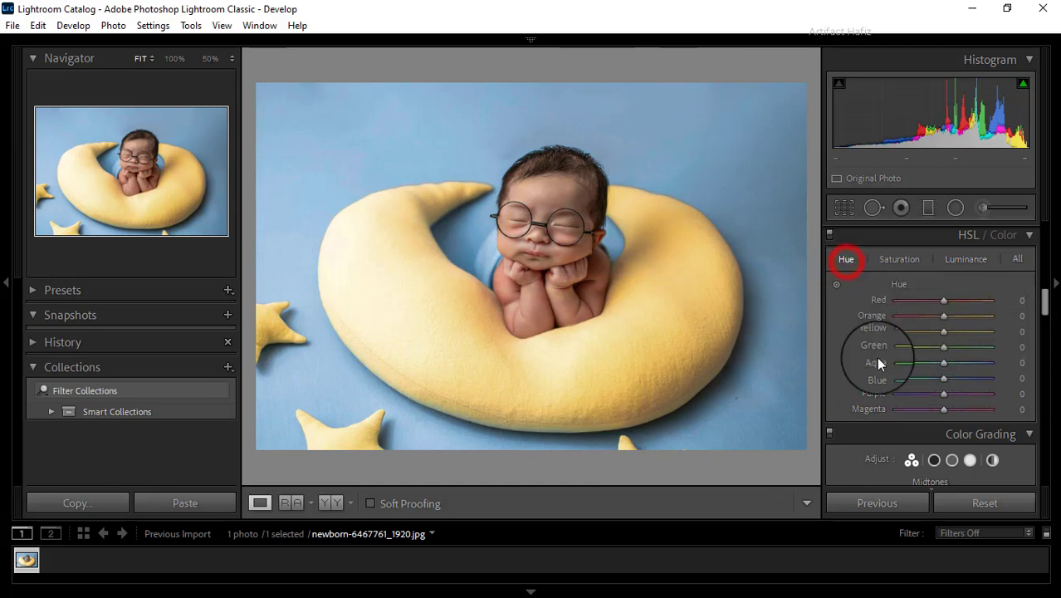
mouse_move(943, 362)
mouse_down()
mouse_move(909, 363)
mouse_move(912, 377)
mouse_move(930, 380)
mouse_up()
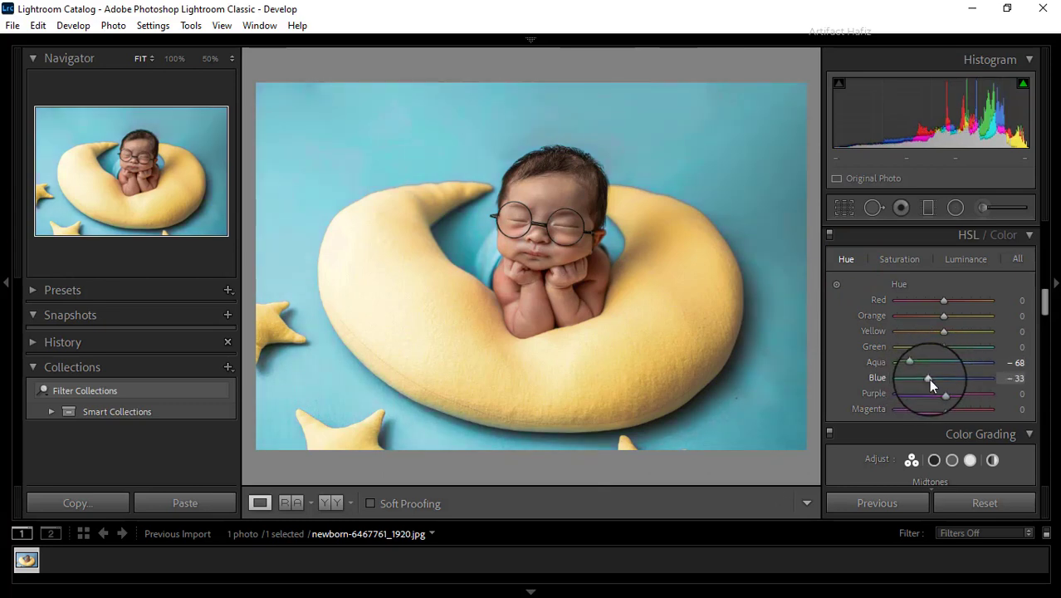
drag(928, 379, 943, 380)
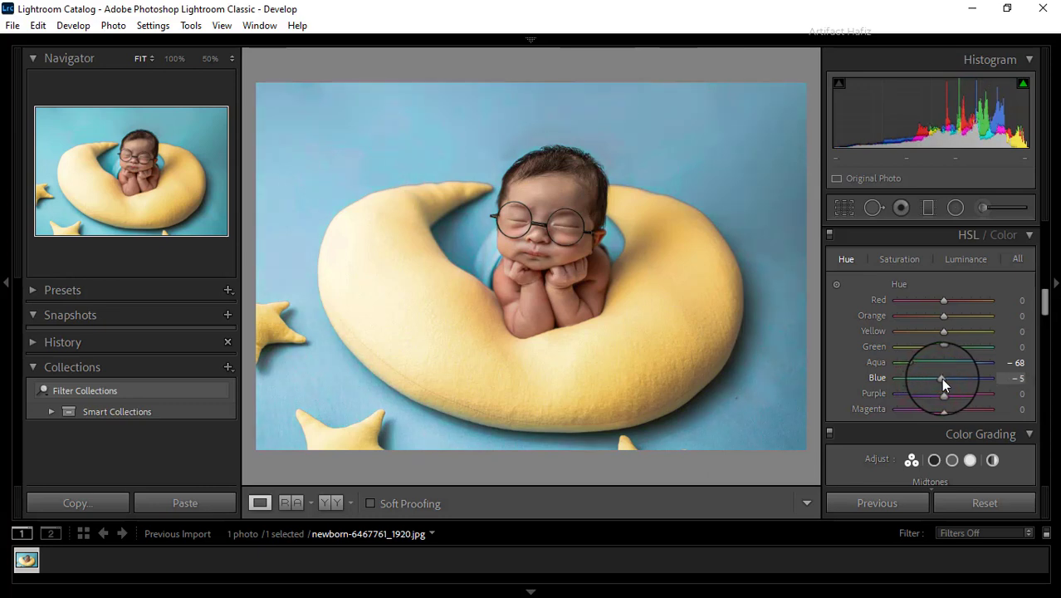
scroll(955, 359, down, 2)
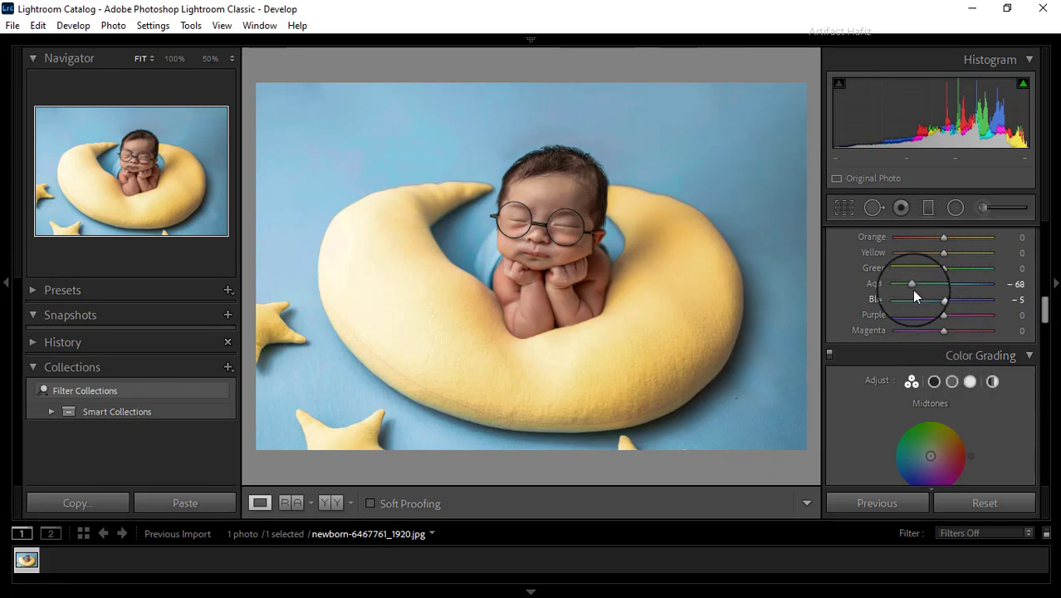
Fine-tune the Aqua hue and show Color Grading in the 3-way view
drag(911, 285, 925, 287)
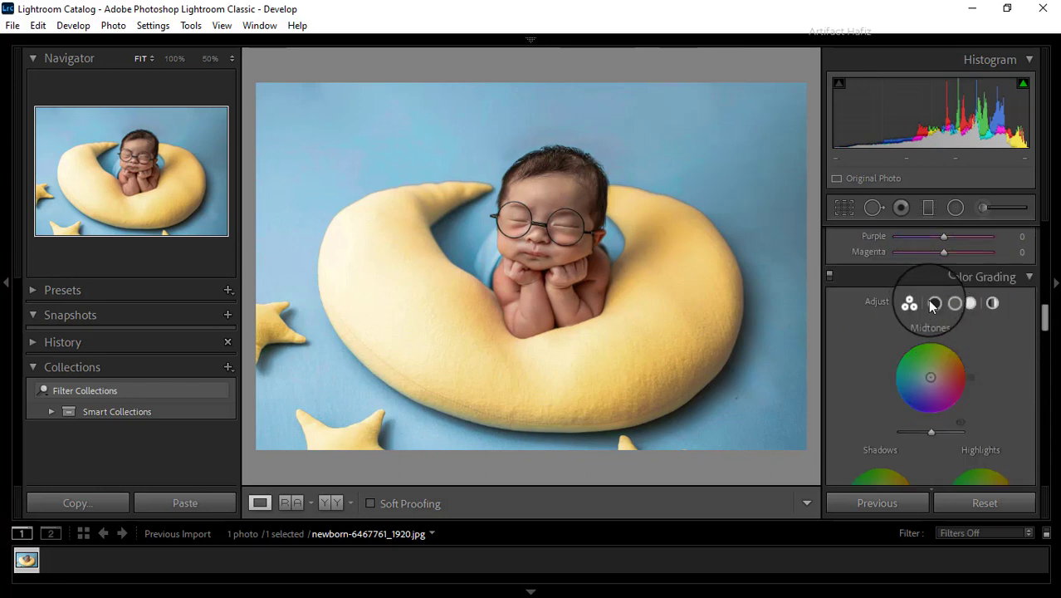
click(934, 304)
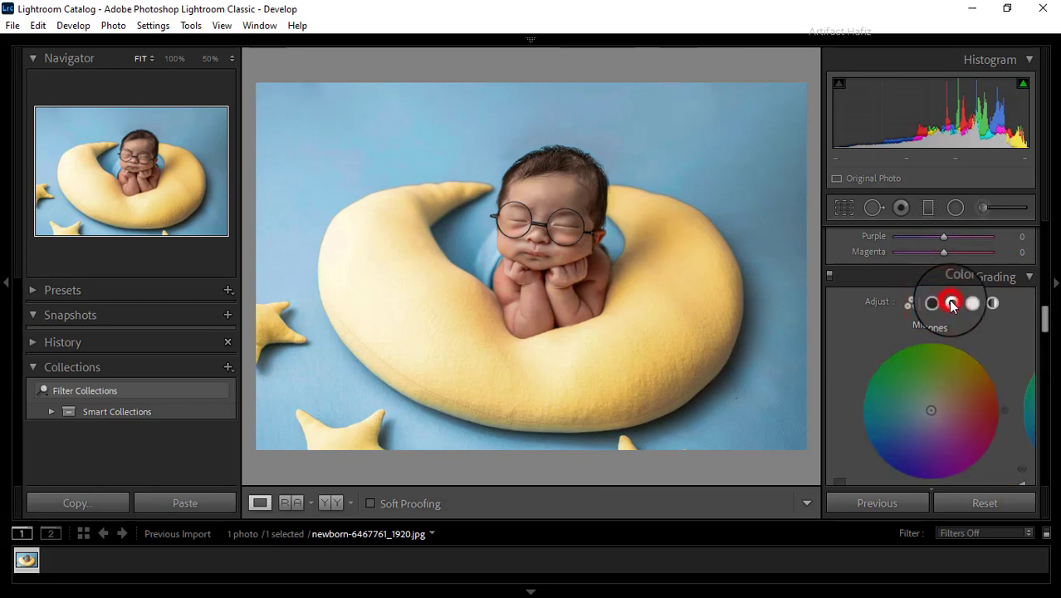
click(992, 303)
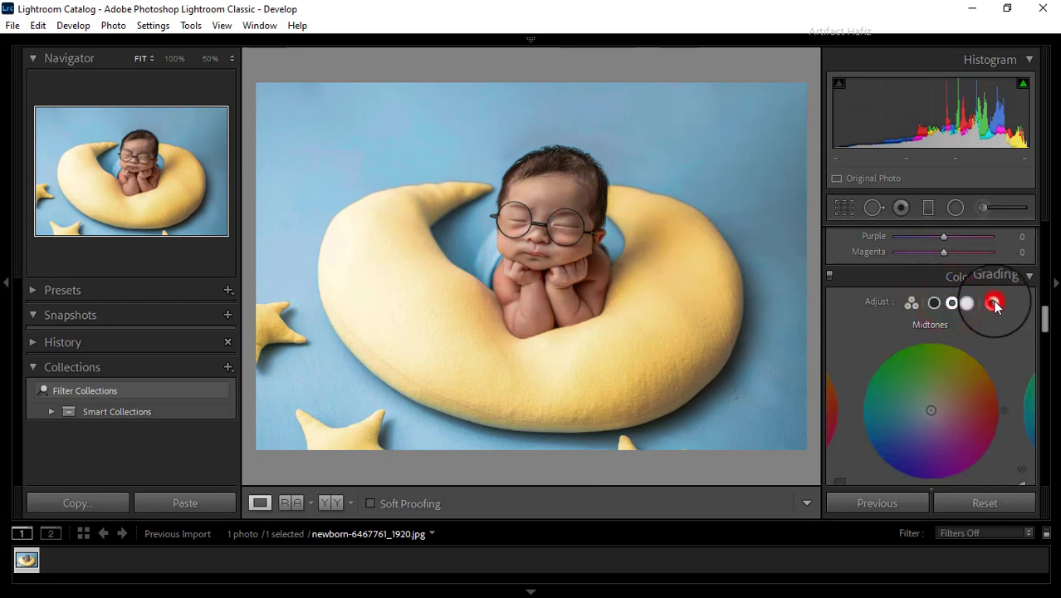
click(913, 304)
scroll(900, 381, down, 2)
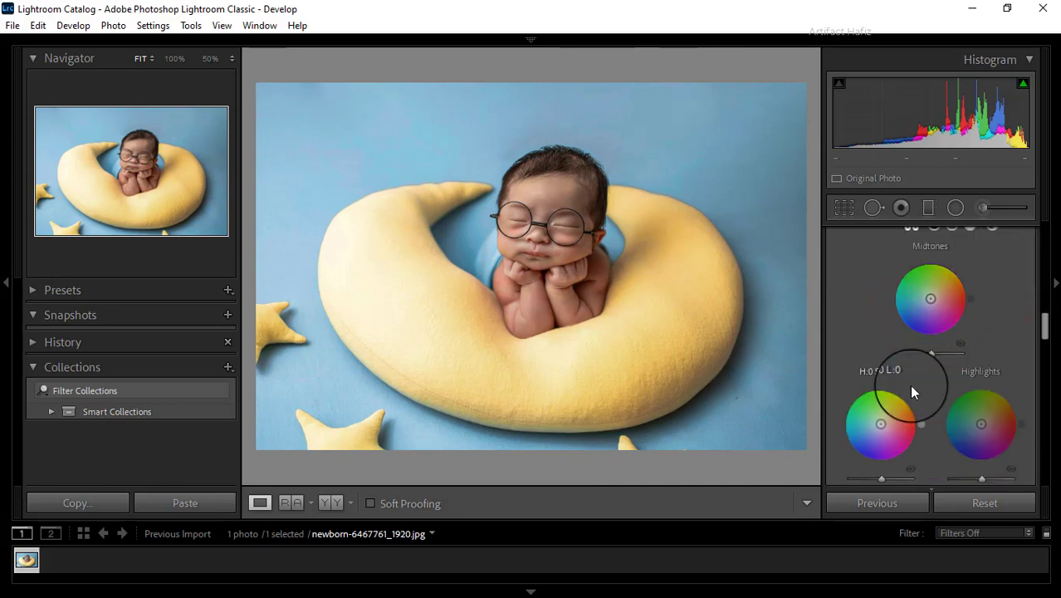
Tint the shadows blue (H 212, S 8) and the highlights yellow at saturation 18
mouse_move(882, 432)
mouse_down()
mouse_move(839, 477)
mouse_move(807, 442)
mouse_move(846, 474)
mouse_up()
mouse_move(981, 425)
mouse_down()
mouse_move(965, 372)
mouse_move(922, 363)
mouse_move(1009, 379)
mouse_up()
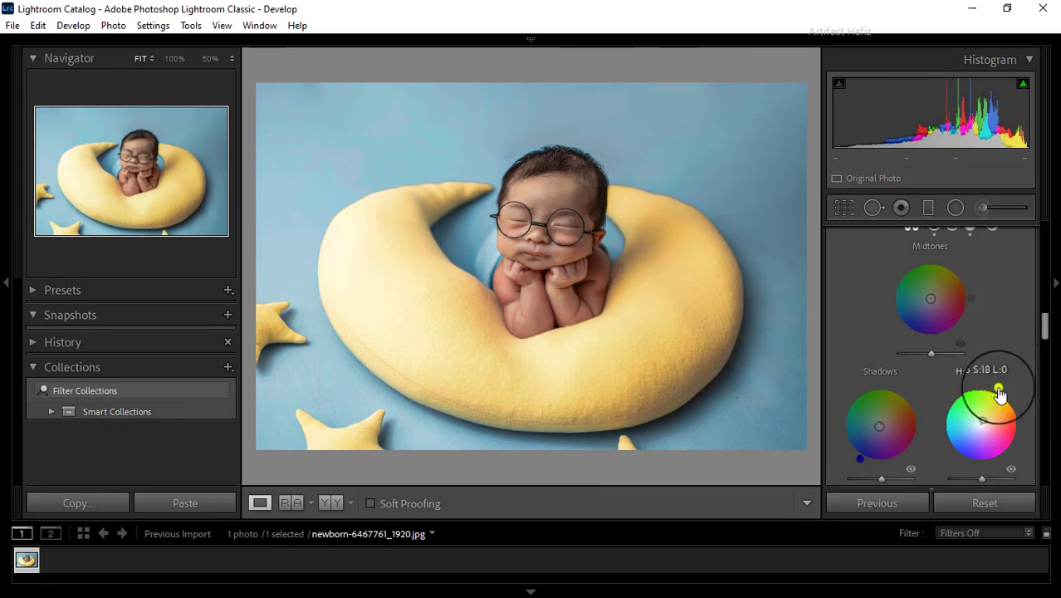
drag(1010, 380, 1001, 395)
scroll(999, 390, down, 2)
scroll(999, 387, down, 2)
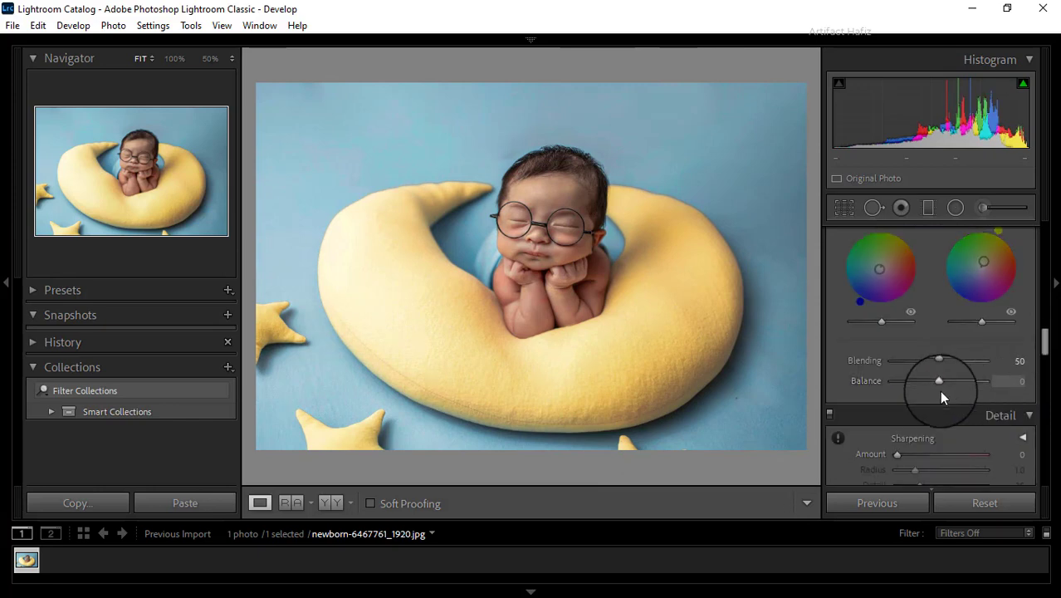
Apply sharpening Amount 14 and luminance noise reduction 6
scroll(861, 433, down, 2)
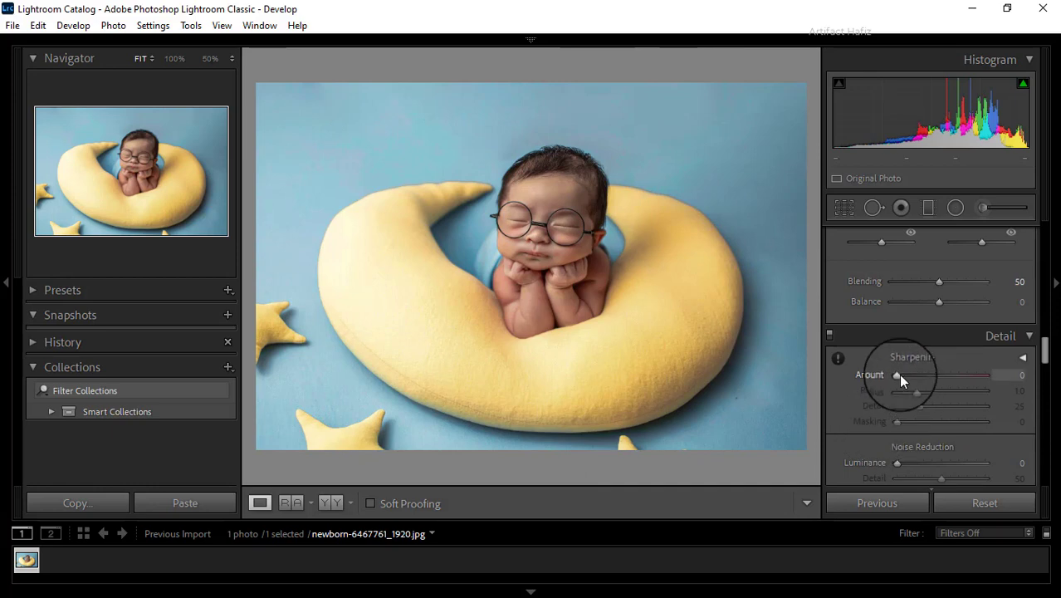
drag(899, 374, 906, 375)
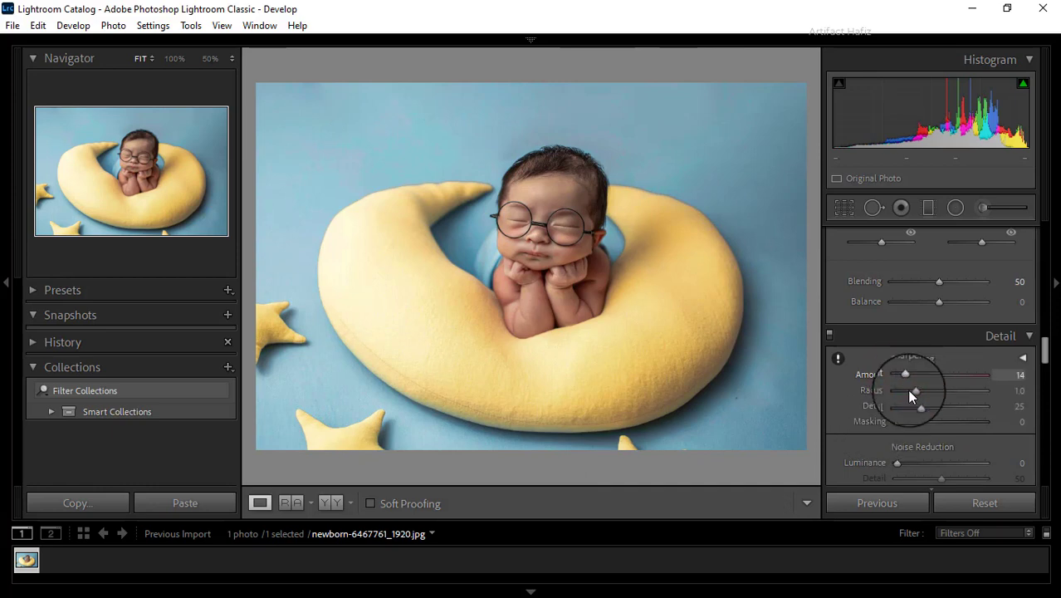
drag(895, 462, 899, 462)
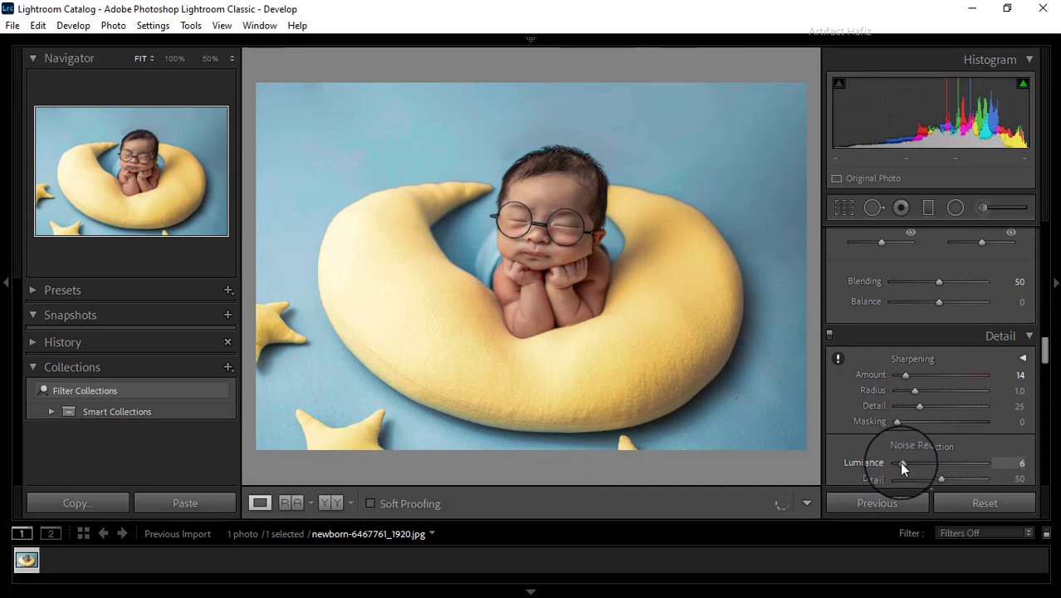
drag(899, 465, 905, 455)
scroll(903, 450, down, 1)
scroll(908, 447, down, 1)
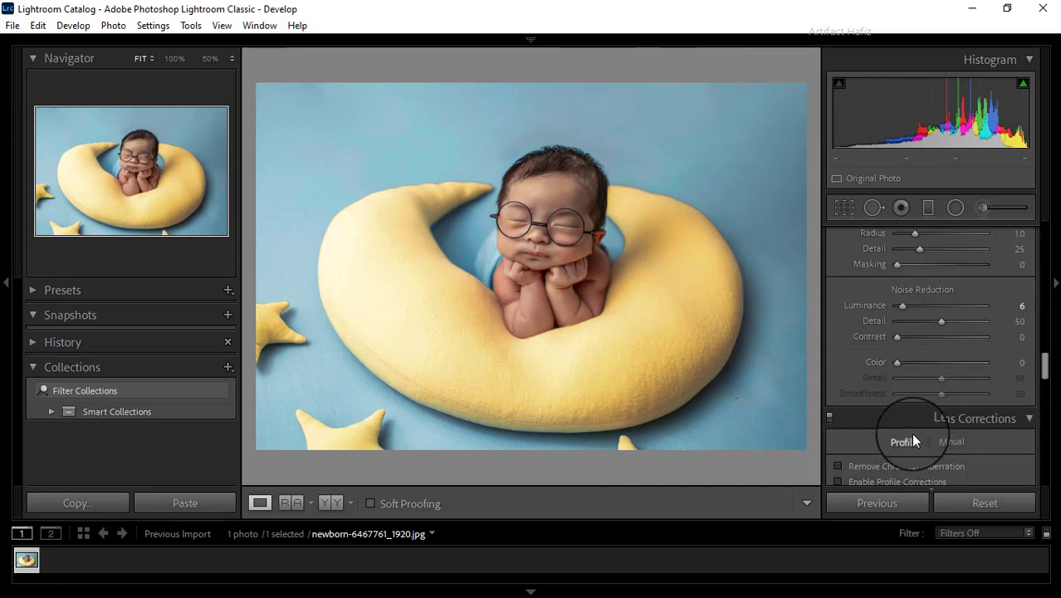
scroll(911, 432, down, 1)
scroll(943, 431, down, 1)
scroll(944, 427, down, 1)
scroll(944, 428, down, 1)
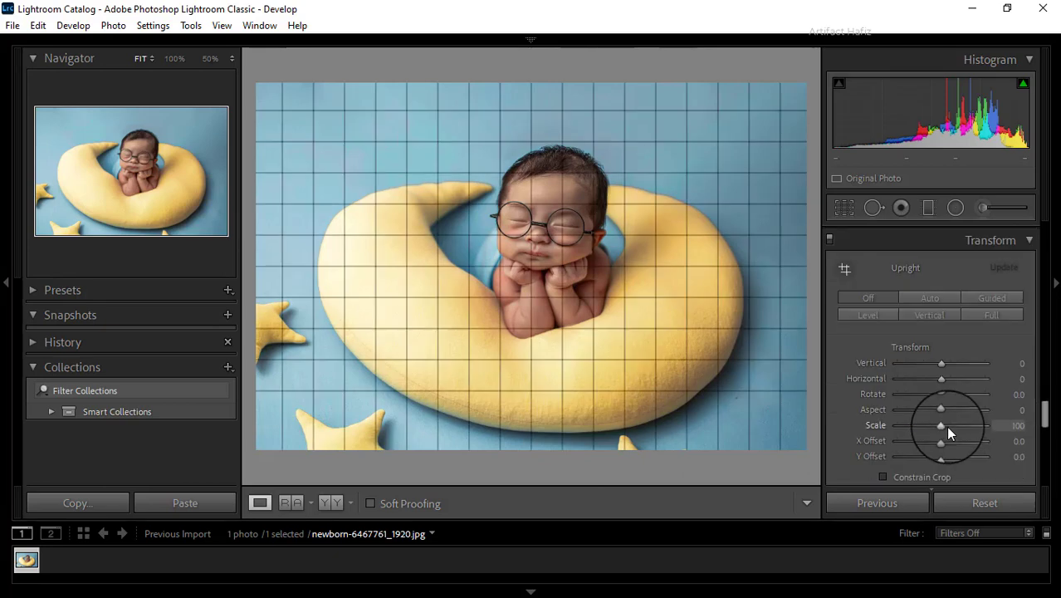
scroll(946, 427, down, 1)
scroll(946, 426, down, 2)
scroll(945, 417, down, 2)
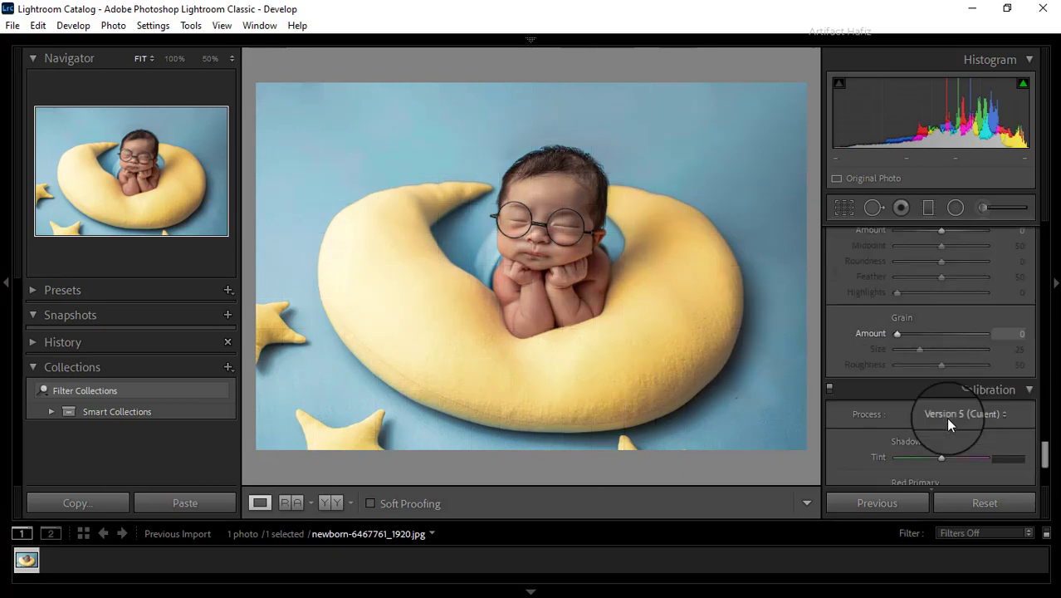
scroll(946, 417, up, 1)
scroll(945, 417, down, 2)
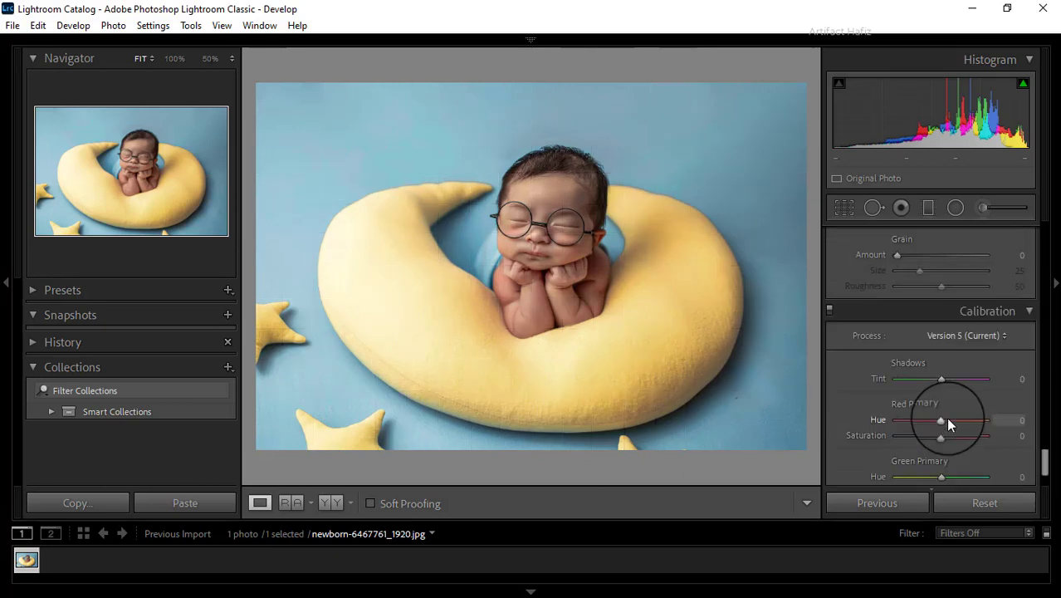
scroll(945, 416, down, 1)
scroll(948, 422, up, 2)
scroll(948, 422, up, 2)
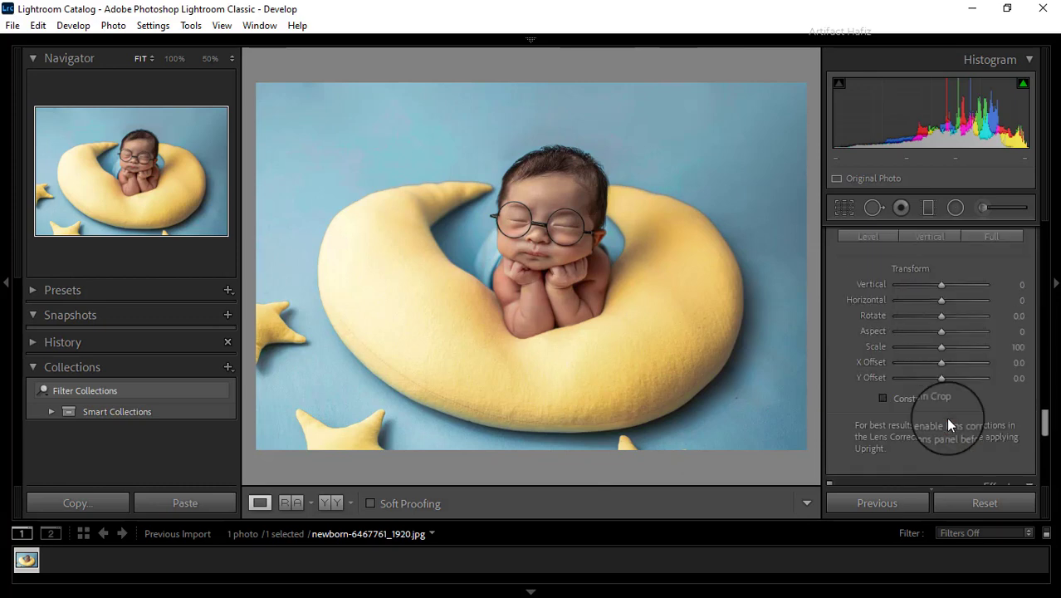
scroll(948, 422, up, 1)
scroll(949, 422, up, 2)
scroll(948, 422, up, 2)
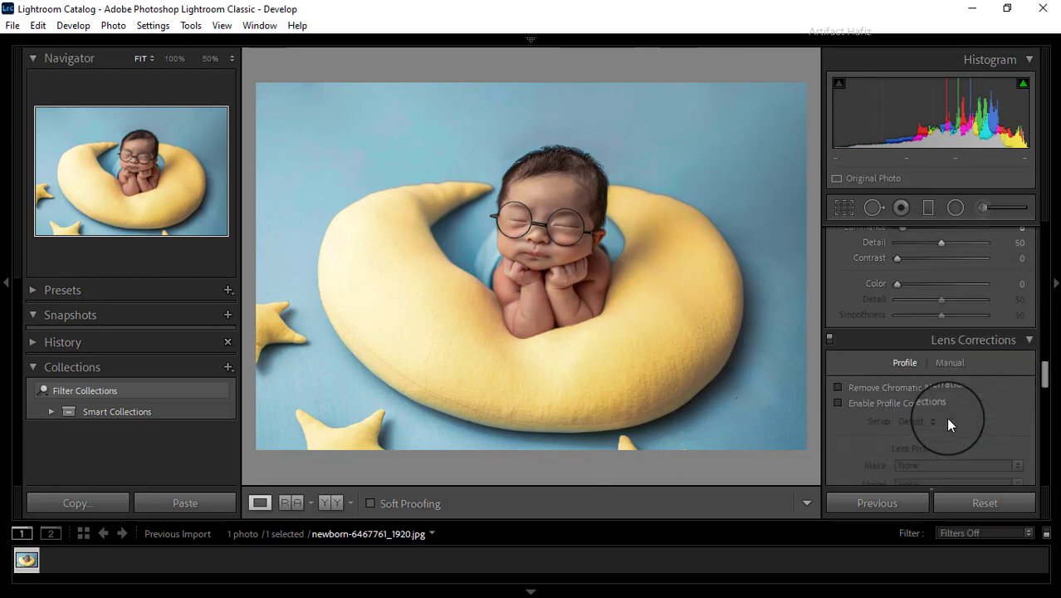
scroll(948, 424, up, 2)
scroll(948, 421, down, 2)
scroll(949, 422, down, 2)
scroll(948, 422, down, 2)
scroll(948, 422, down, 2)
scroll(948, 419, down, 2)
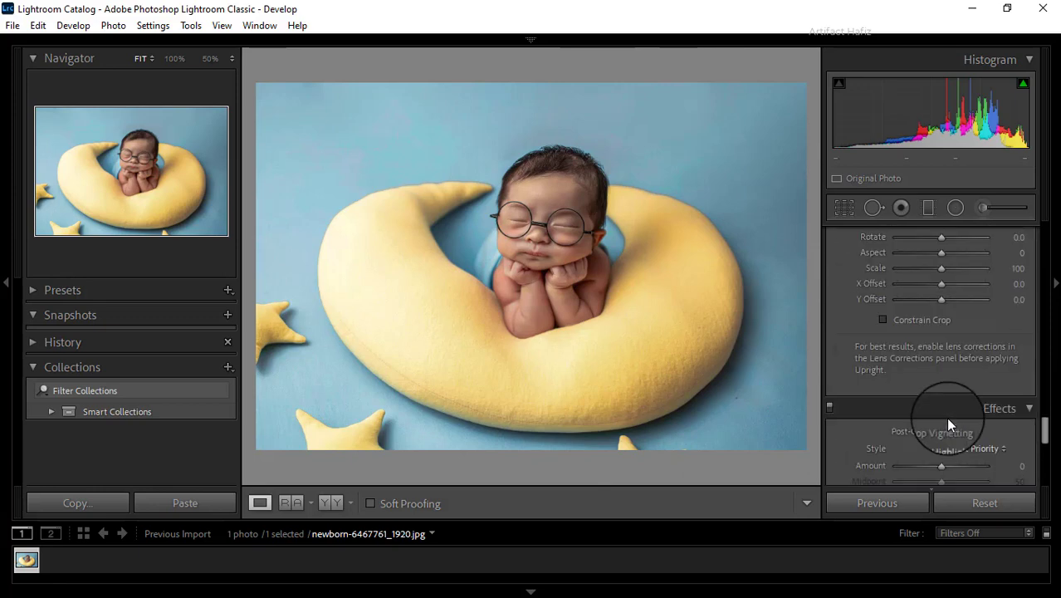
scroll(949, 419, down, 2)
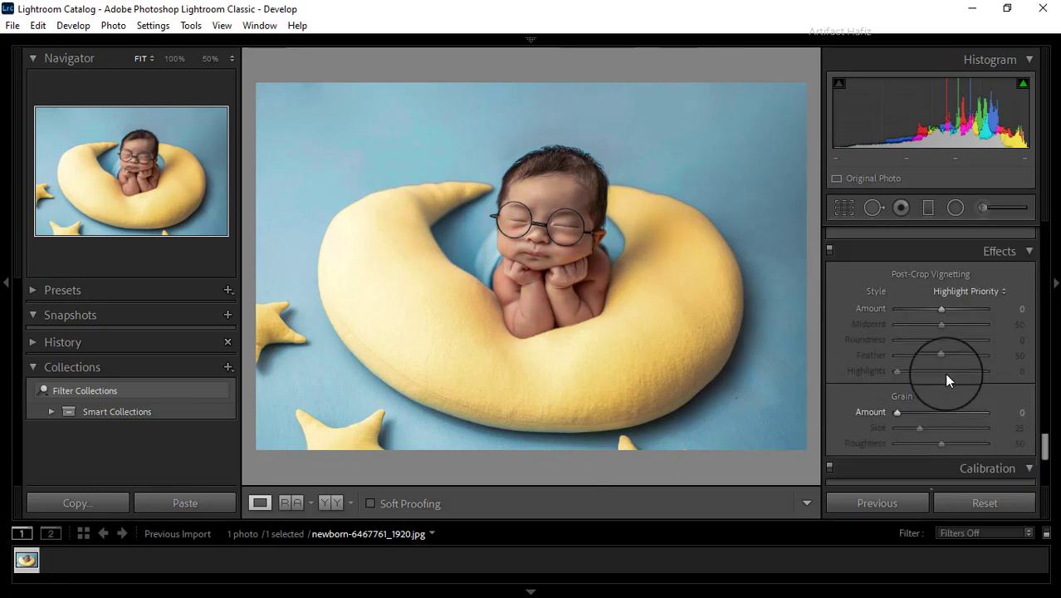
Add a post-crop vignette with Amount −18 to darken the edges
mouse_move(941, 308)
mouse_down()
mouse_move(929, 310)
mouse_move(940, 311)
mouse_move(936, 323)
mouse_up()
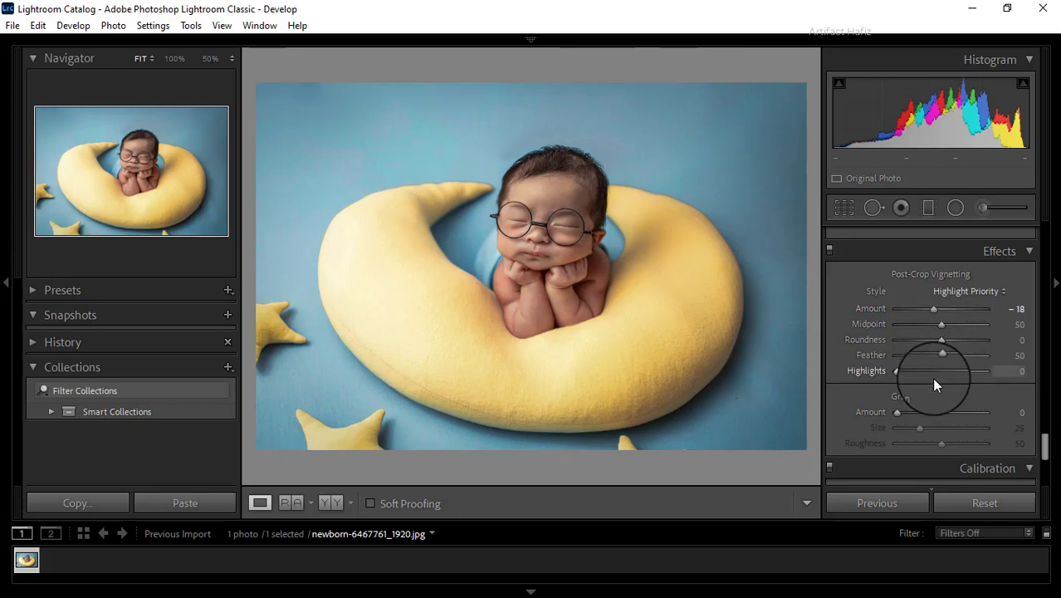
Set the Red Primary Hue to −2 in Calibration
scroll(932, 378, down, 2)
scroll(932, 378, down, 4)
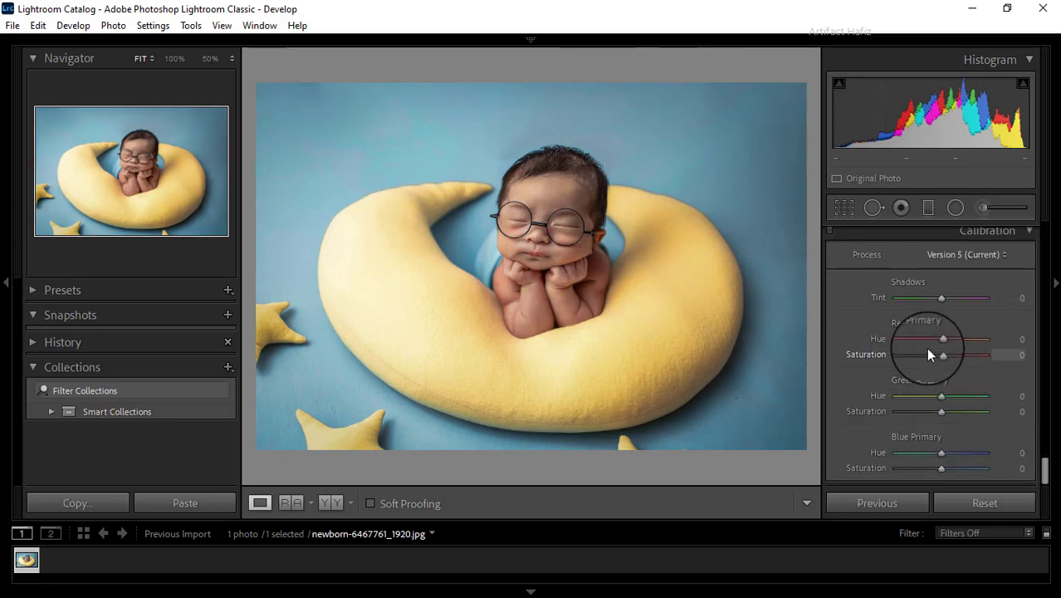
drag(939, 340, 952, 344)
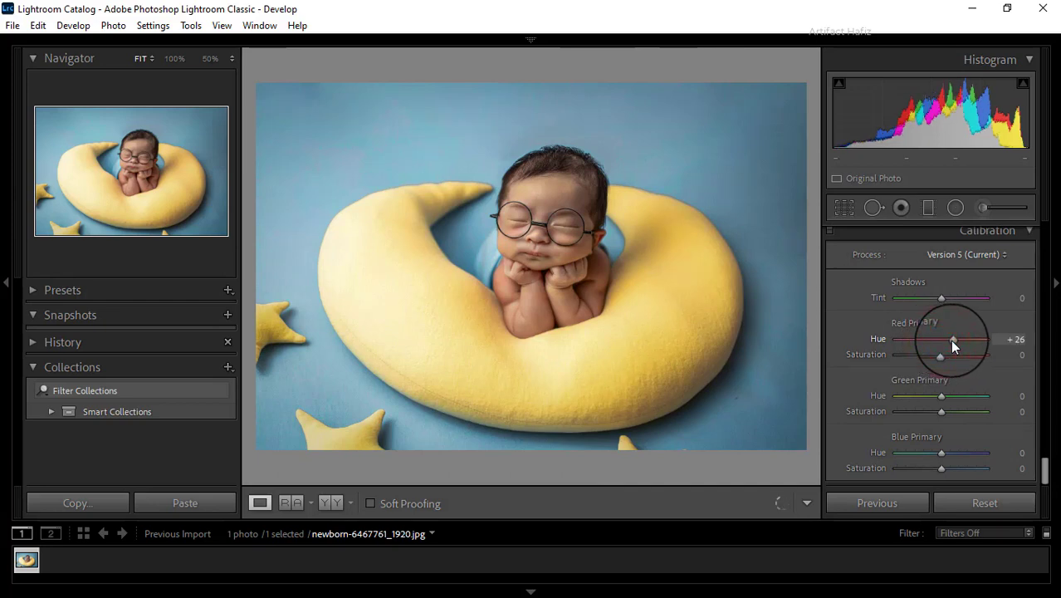
mouse_move(952, 341)
mouse_down()
mouse_move(929, 346)
mouse_move(940, 351)
mouse_up()
double_click(939, 346)
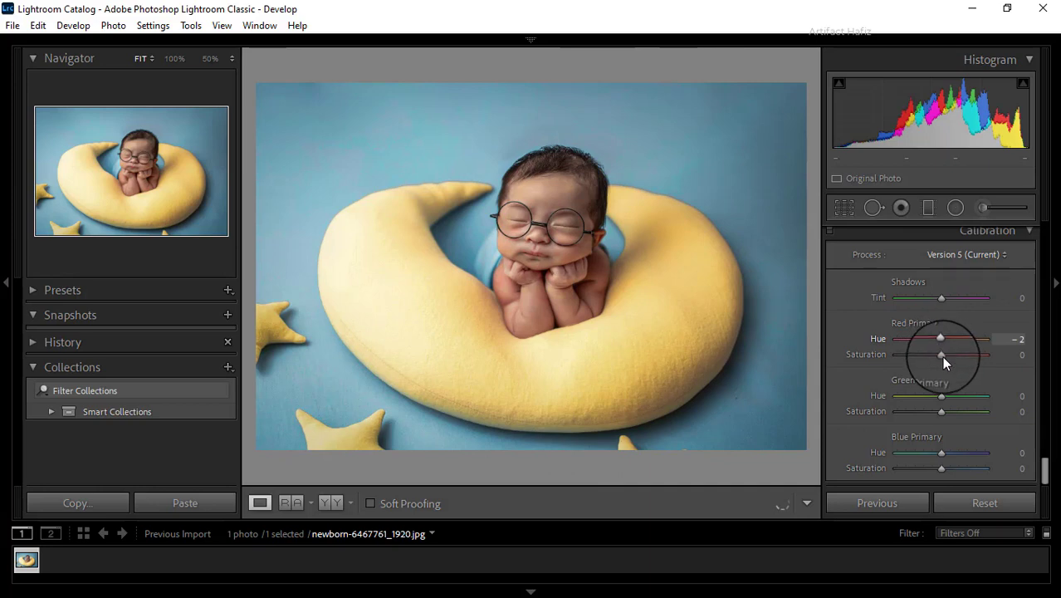
Set the primary saturations to Red −2, Green +2 and Blue +4
click(943, 356)
drag(943, 355, 939, 356)
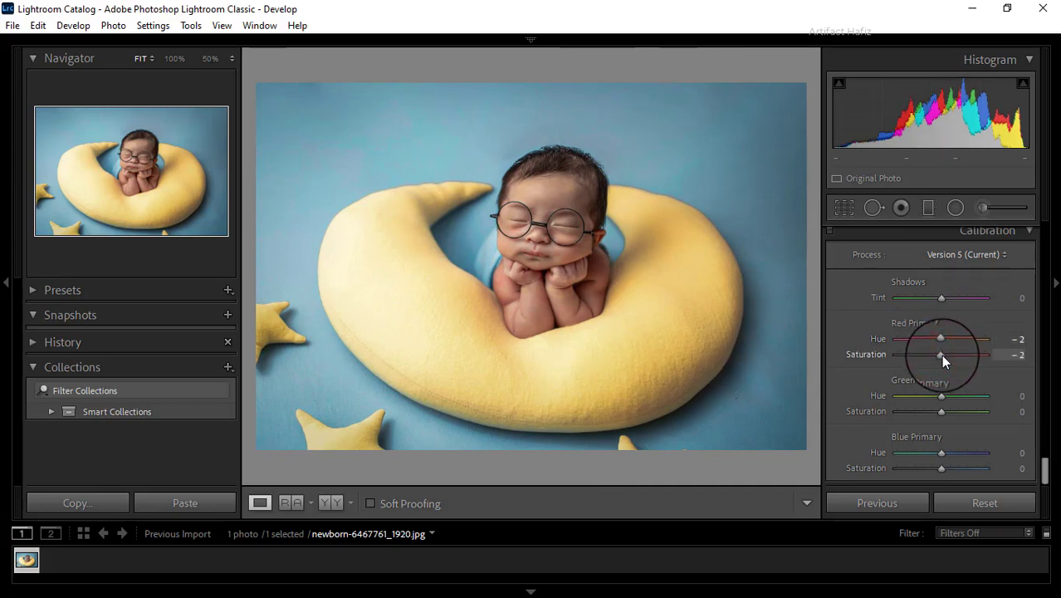
click(942, 411)
drag(943, 412, 944, 412)
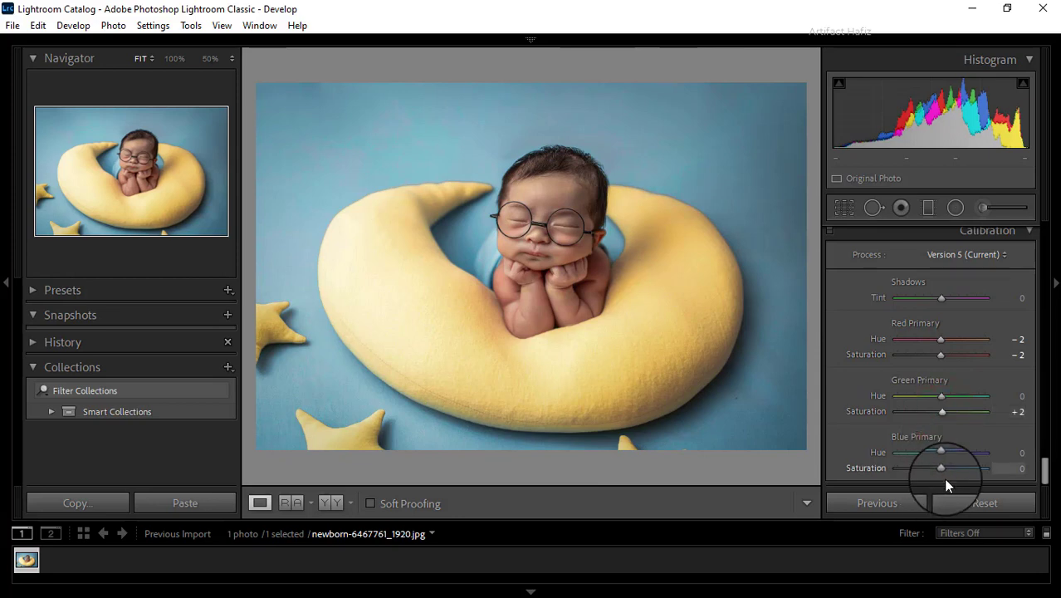
drag(941, 468, 943, 469)
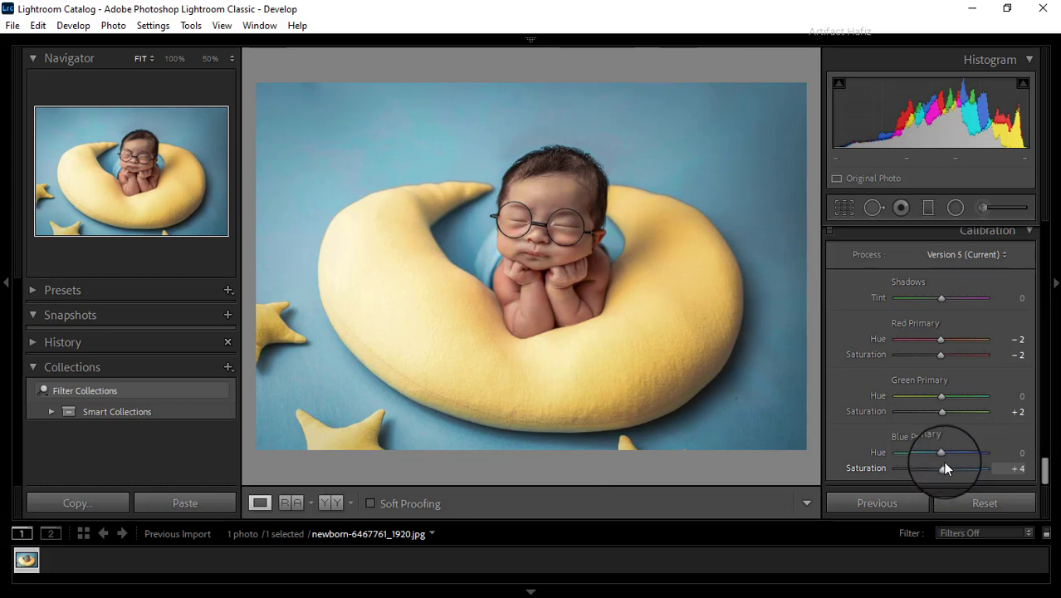
Compare the unedited and finished newborn photos in Before/After Y|Y view, zoomed to 100% on the face
click(295, 504)
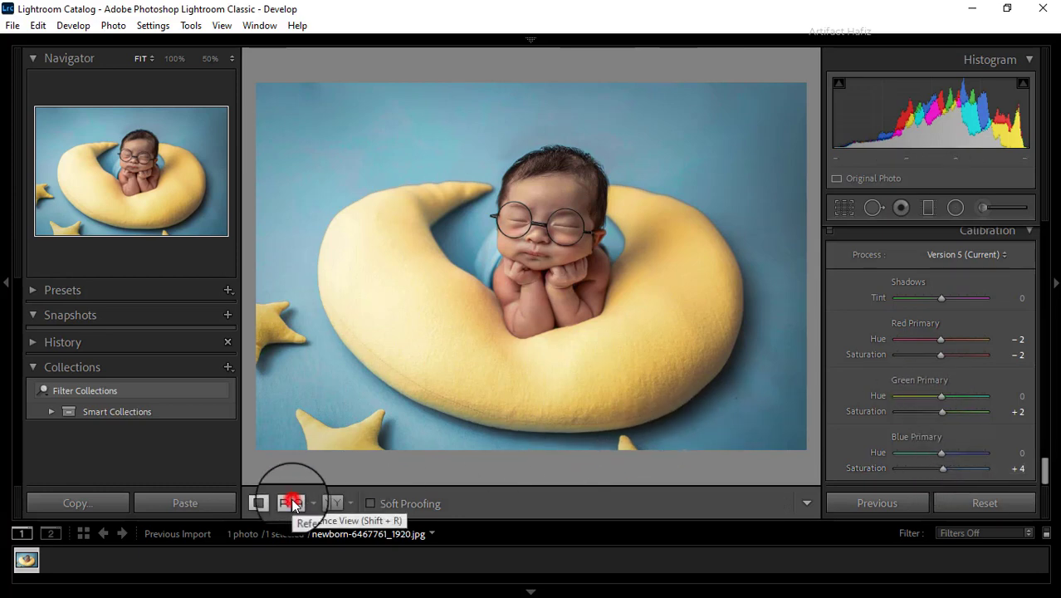
click(324, 505)
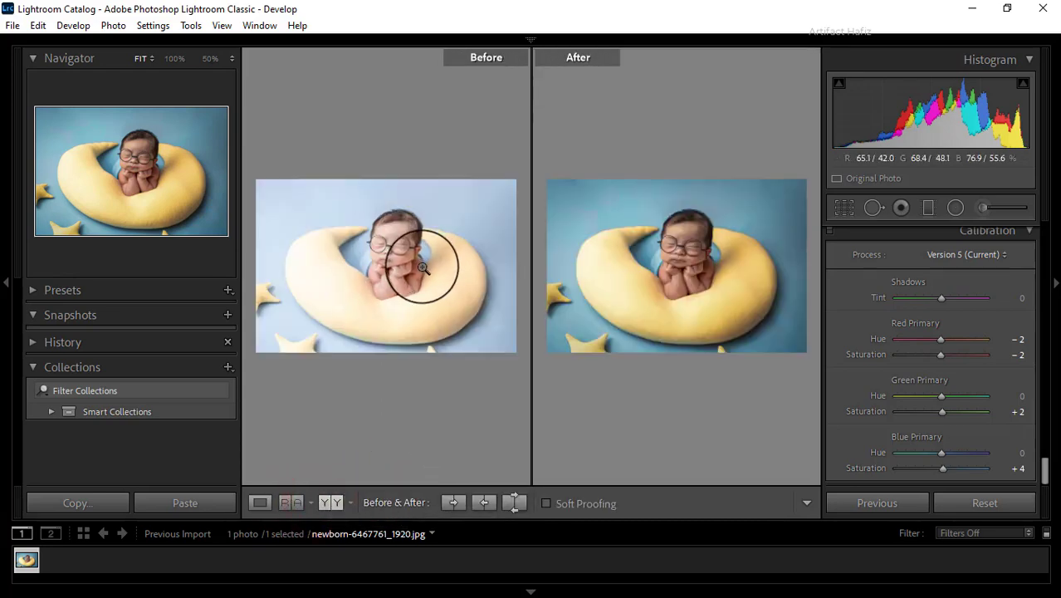
click(397, 254)
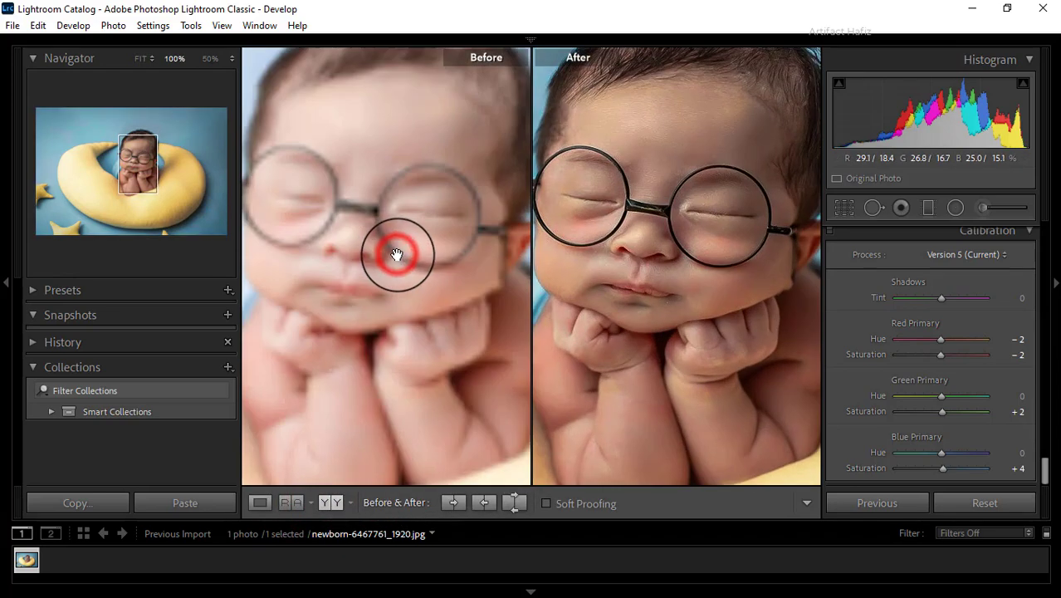